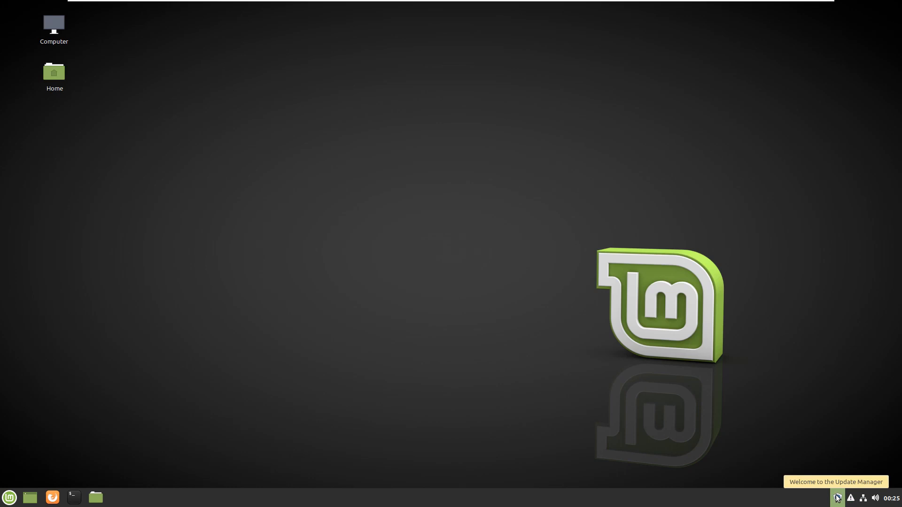
Step: Open the Update Manager, view its help page, and accept the welcome screen
{"action": "left_click", "coordinate": [838, 498]}
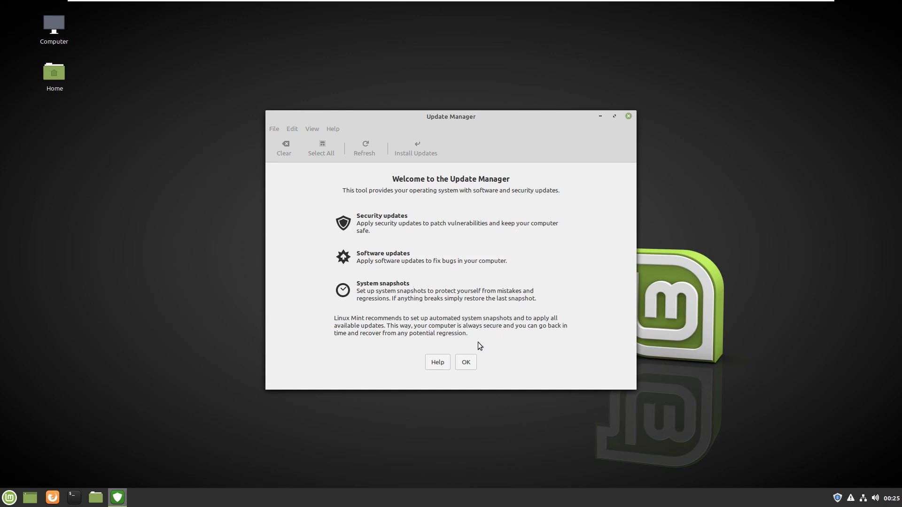
{"action": "left_click", "coordinate": [440, 366]}
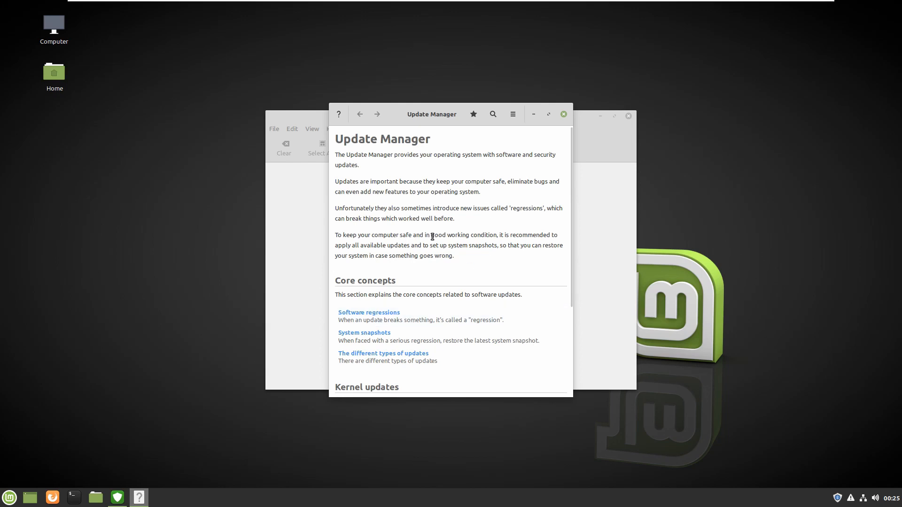
{"action": "left_click", "coordinate": [564, 115]}
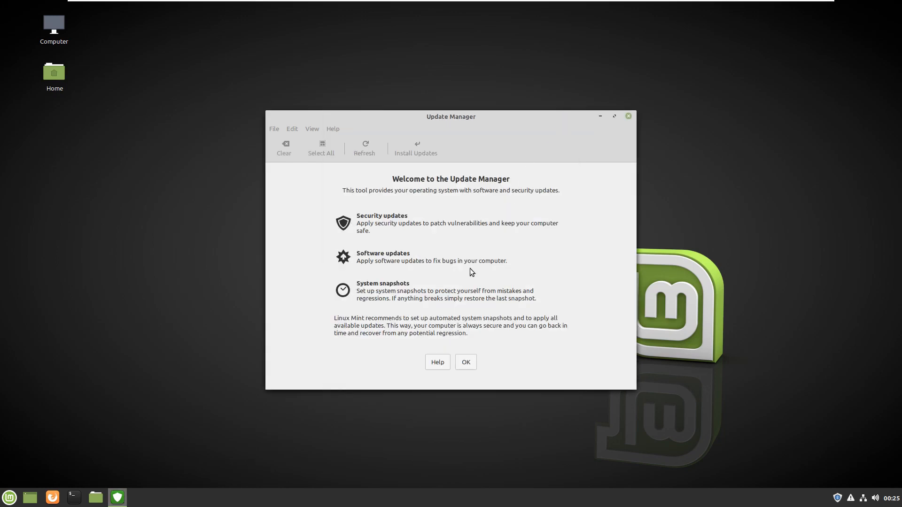
{"action": "left_click", "coordinate": [465, 362]}
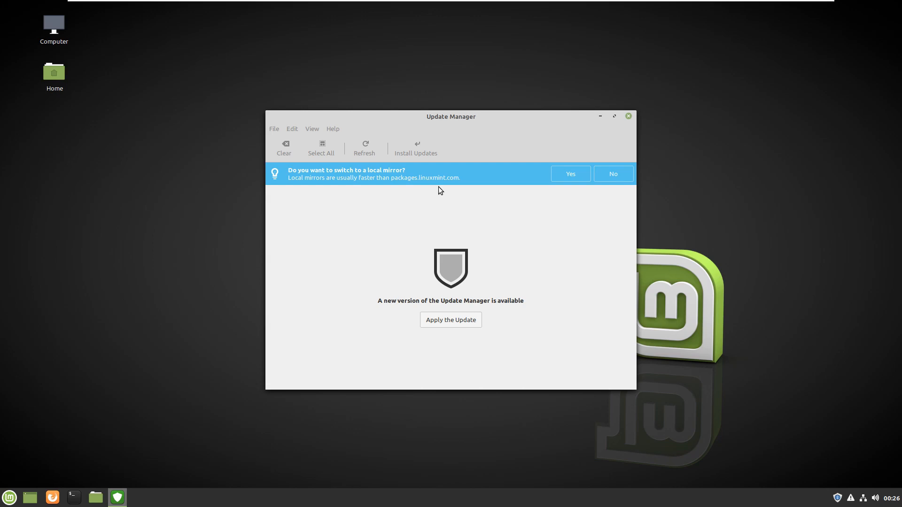
Step: Agree to switch to a local mirror and authenticate Software Sources with the account password
{"action": "left_click", "coordinate": [572, 175]}
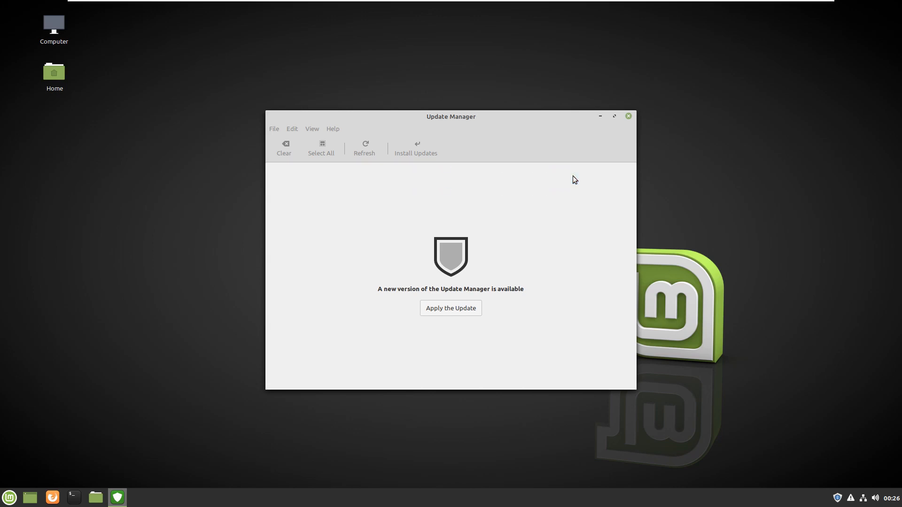
{"action": "type", "text": "***"}
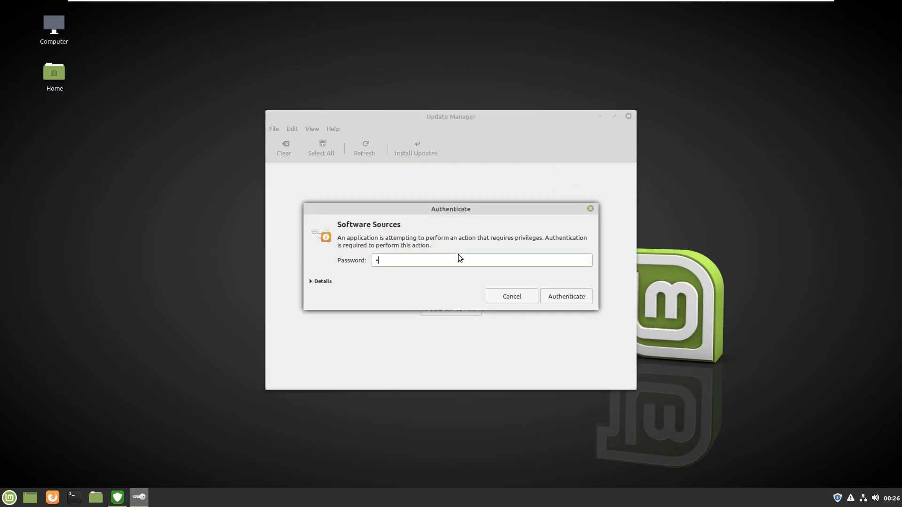
{"action": "key", "text": "BackSpace"}
{"action": "key", "text": "BackSpace"}
{"action": "key", "text": "BackSpace"}
{"action": "type", "text": "*****"}
{"action": "left_click", "coordinate": [572, 292]}
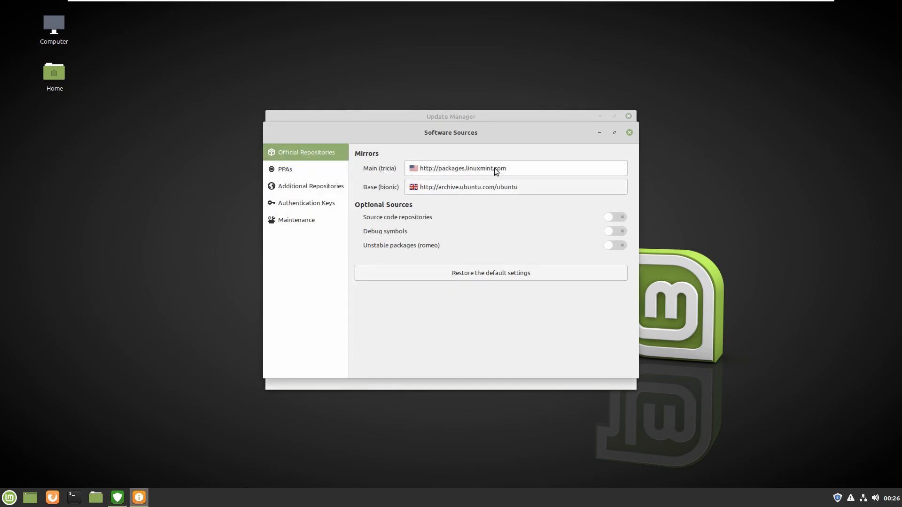
Step: Set the Main (tricia) mirror to Friedrich-Alexander-University of Erlangen-Nuremberg
{"action": "left_click", "coordinate": [525, 170]}
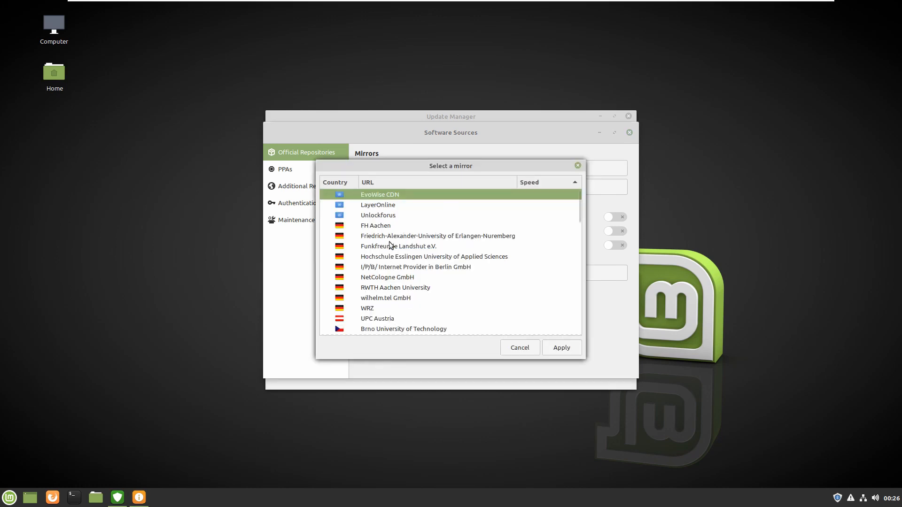
{"action": "mouse_move", "coordinate": [579, 207]}
{"action": "left_mouse_down"}
{"action": "mouse_move", "coordinate": [578, 224]}
{"action": "mouse_move", "coordinate": [580, 196]}
{"action": "left_mouse_up"}
{"action": "scroll", "coordinate": [357, 315], "scroll_direction": "down", "scroll_amount": 1}
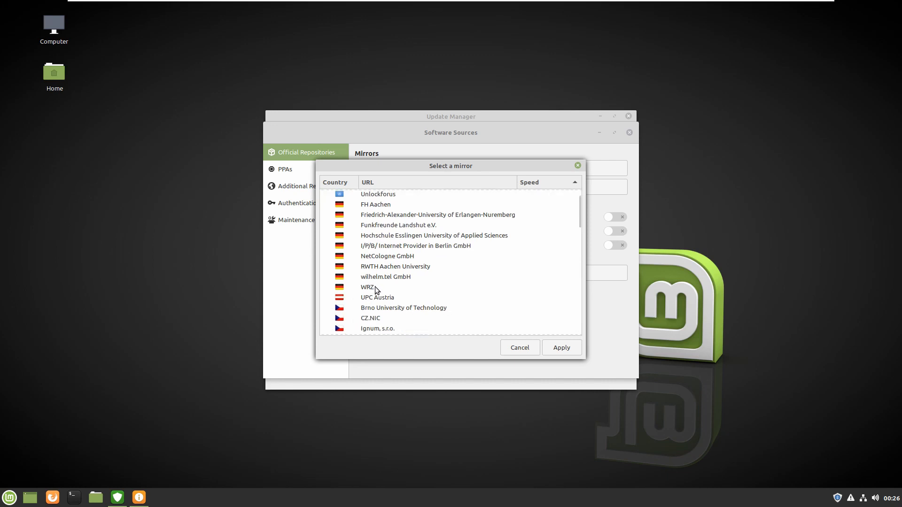
{"action": "scroll", "coordinate": [376, 287], "scroll_direction": "up", "scroll_amount": 1}
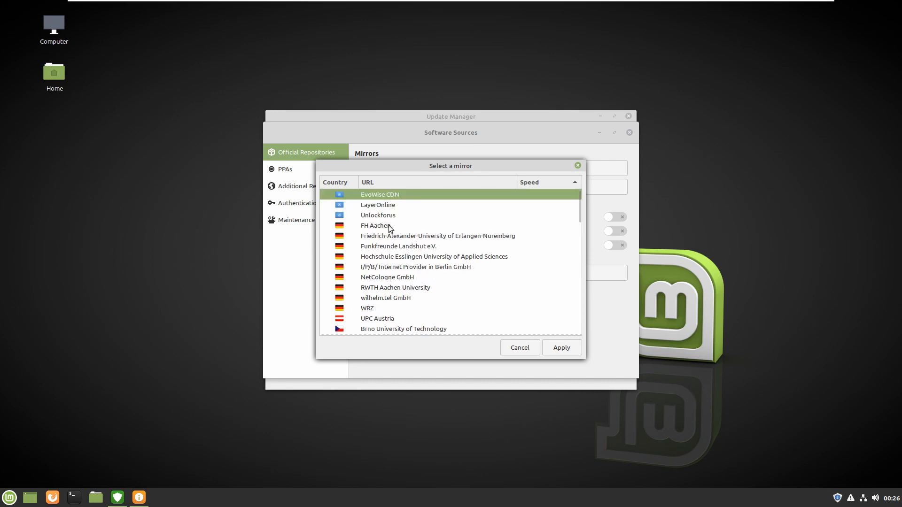
{"action": "left_click", "coordinate": [458, 205]}
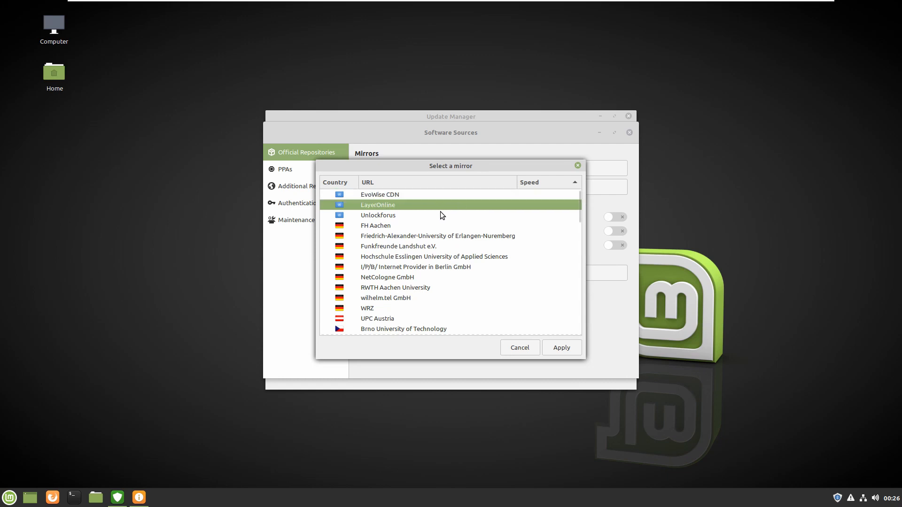
{"action": "left_click", "coordinate": [386, 197]}
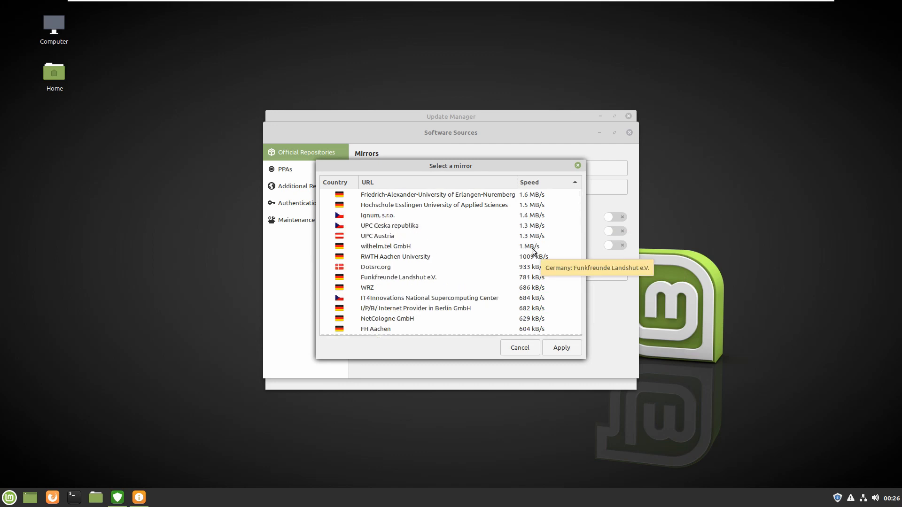
{"action": "left_click", "coordinate": [384, 197]}
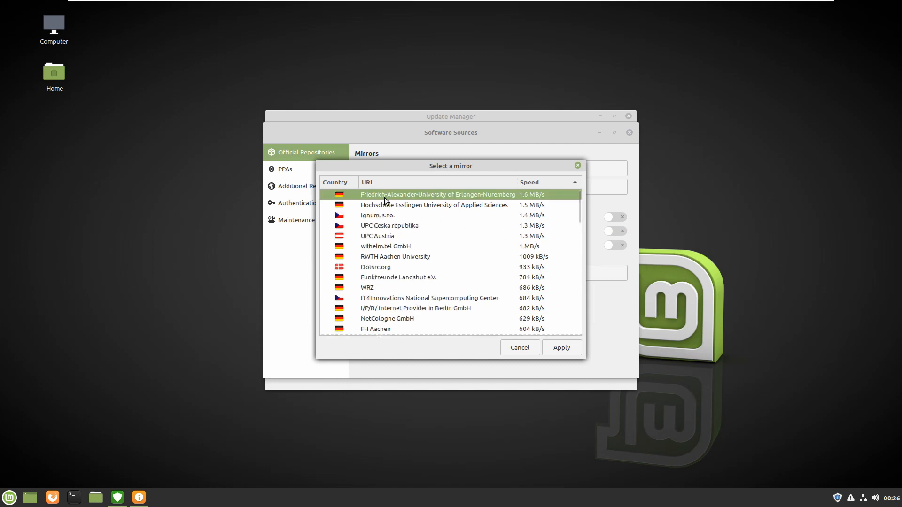
{"action": "left_click", "coordinate": [557, 348]}
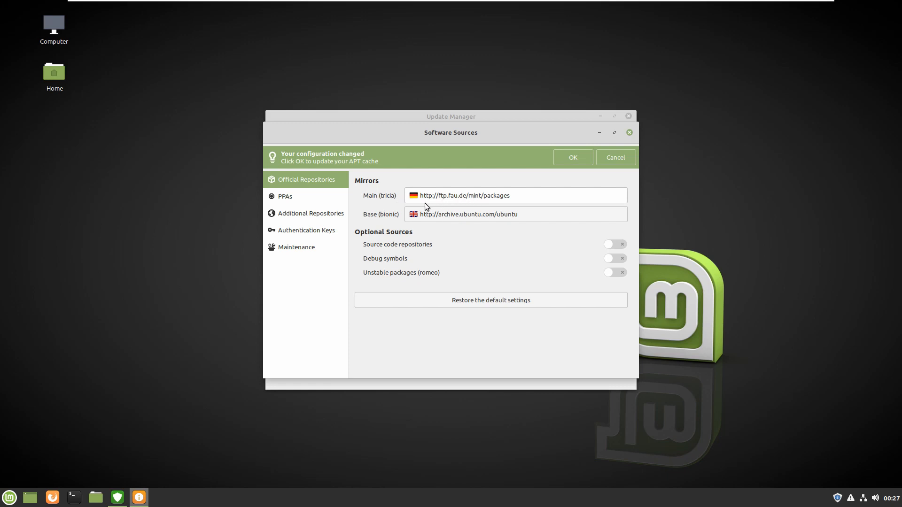
{"action": "left_click", "coordinate": [474, 215]}
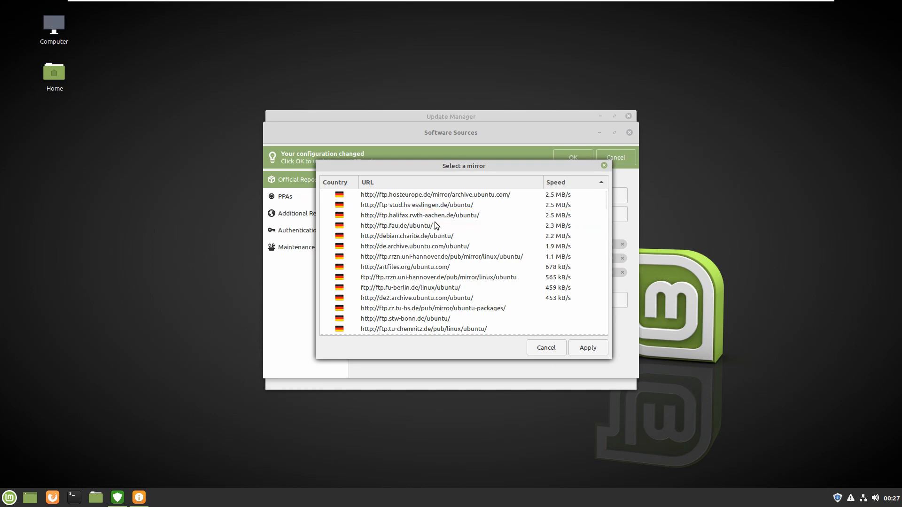
{"action": "scroll", "coordinate": [465, 261], "scroll_direction": "down", "scroll_amount": 5}
{"action": "scroll", "coordinate": [465, 261], "scroll_direction": "up", "scroll_amount": 9}
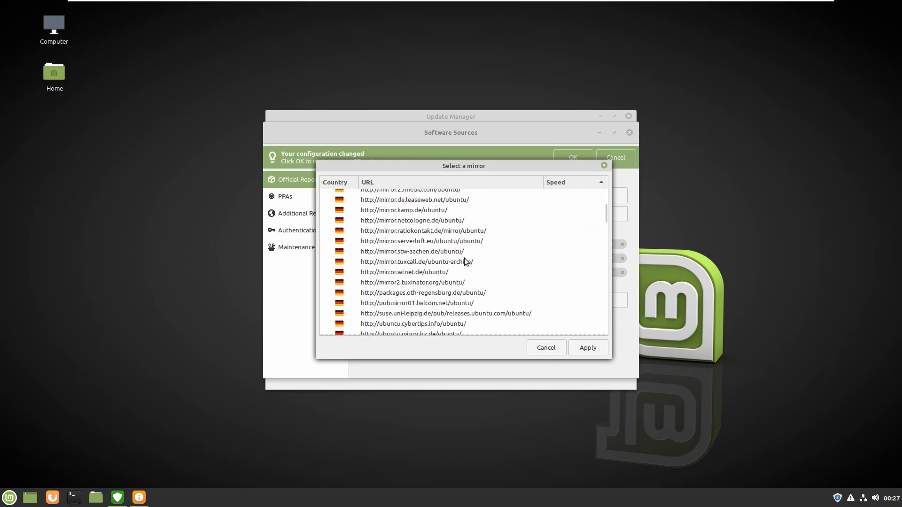
{"action": "scroll", "coordinate": [420, 248], "scroll_direction": "down", "scroll_amount": 5}
{"action": "scroll", "coordinate": [421, 248], "scroll_direction": "down", "scroll_amount": 2}
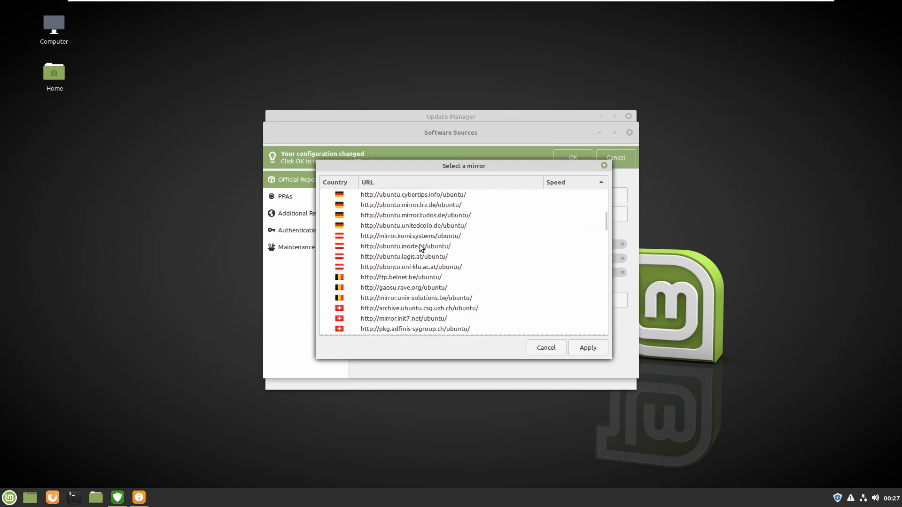
{"action": "scroll", "coordinate": [421, 248], "scroll_direction": "up", "scroll_amount": 10}
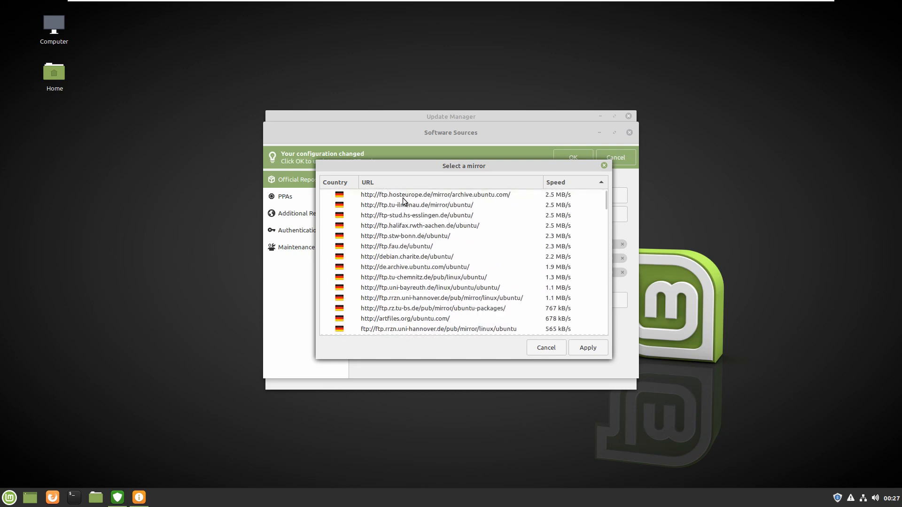
{"action": "left_click", "coordinate": [403, 196]}
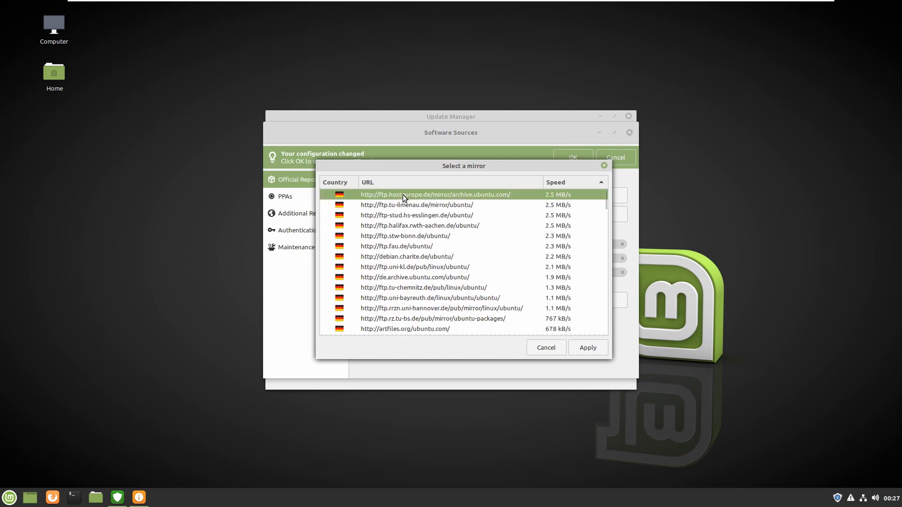
{"action": "left_click", "coordinate": [587, 350]}
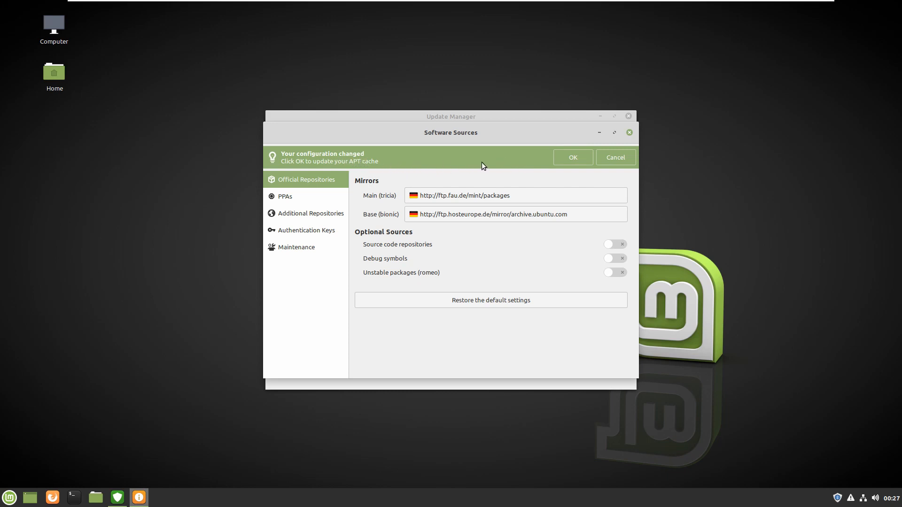
Step: Update the APT cache with the changed mirrors and close Software Sources
{"action": "left_click", "coordinate": [569, 157]}
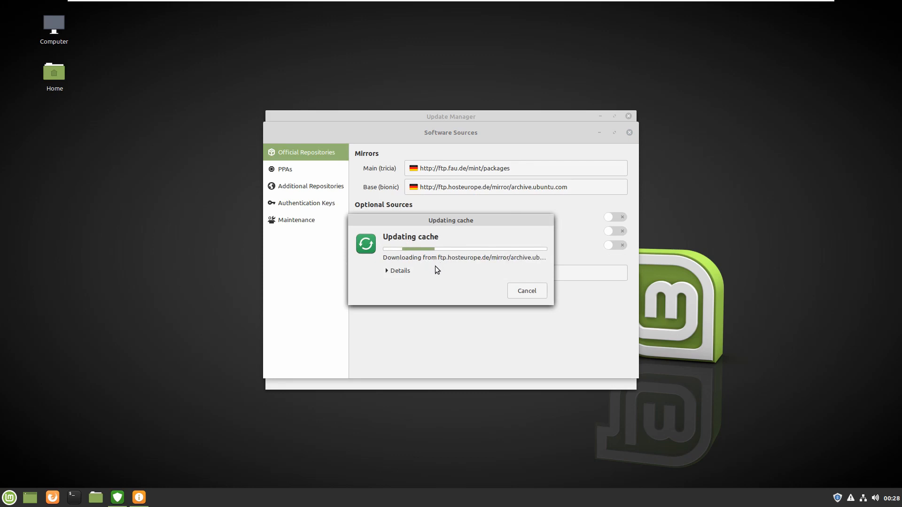
{"action": "left_click_drag", "start_coordinate": [454, 223], "coordinate": [466, 223]}
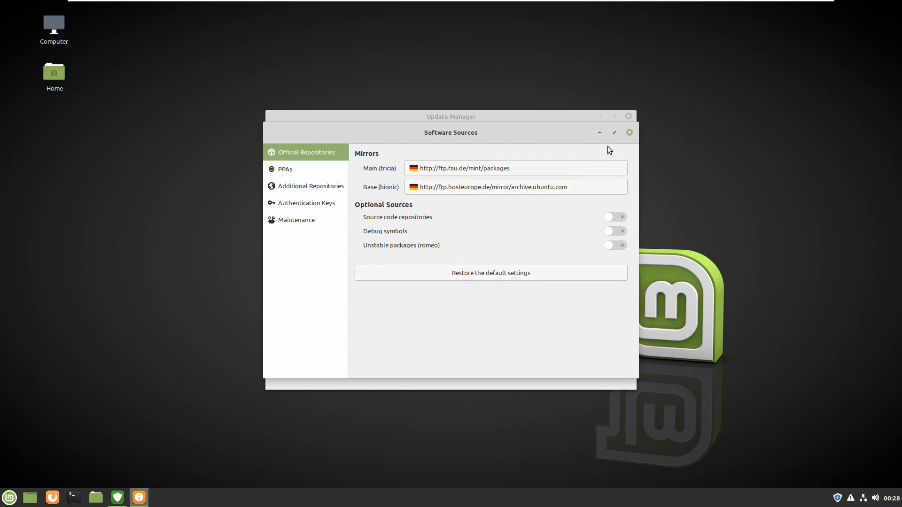
{"action": "left_click", "coordinate": [630, 133]}
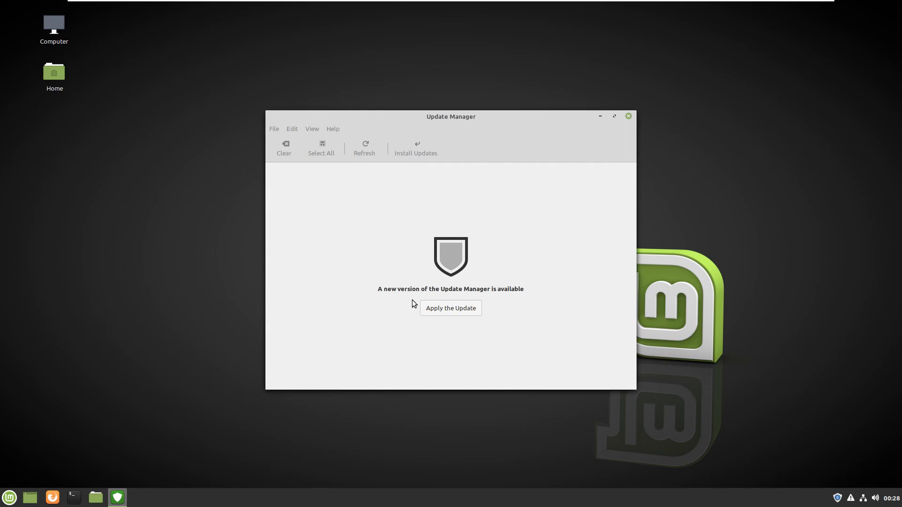
Step: Apply the new version of the Update Manager, authenticating with the account password
{"action": "left_click", "coordinate": [449, 308]}
{"action": "left_click", "coordinate": [454, 309]}
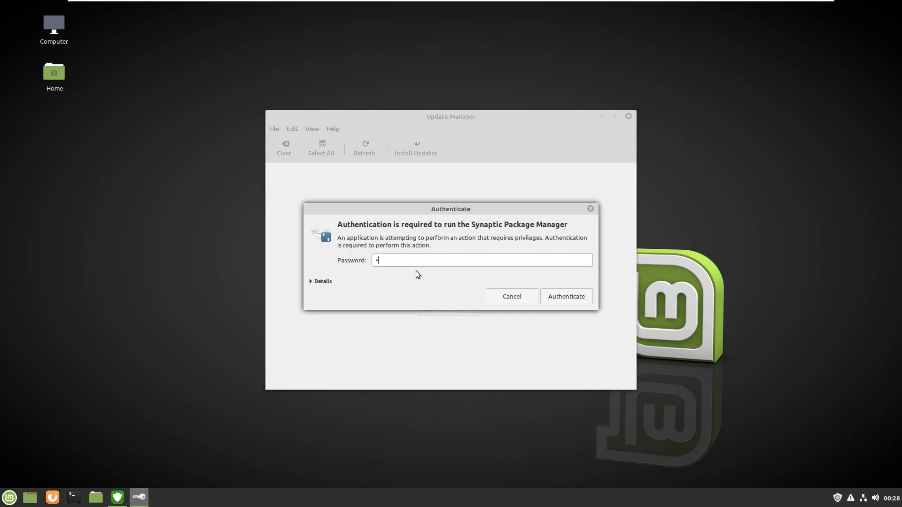
{"action": "type", "text": "•••••"}
{"action": "left_click", "coordinate": [566, 298]}
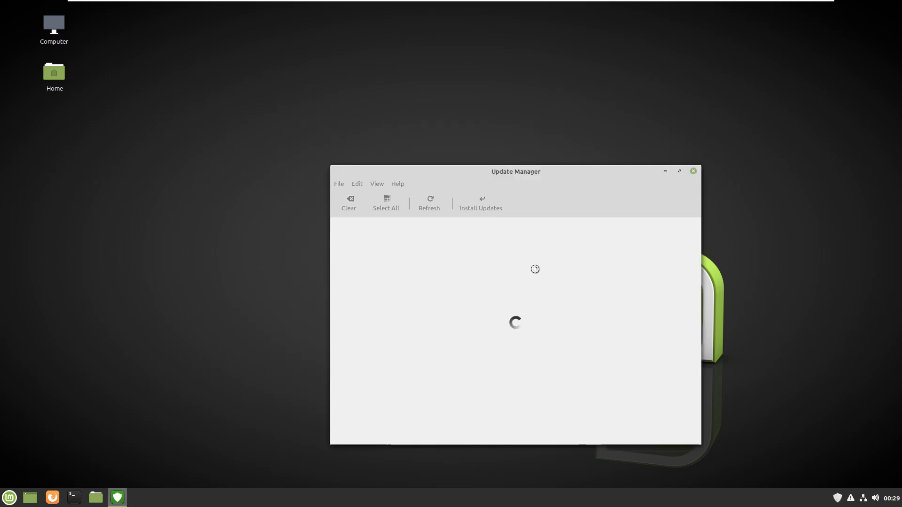
Step: Examine the list of available updates, from the security updates through the kernel updates to the regular software updates
{"action": "left_click_drag", "start_coordinate": [516, 170], "coordinate": [449, 103]}
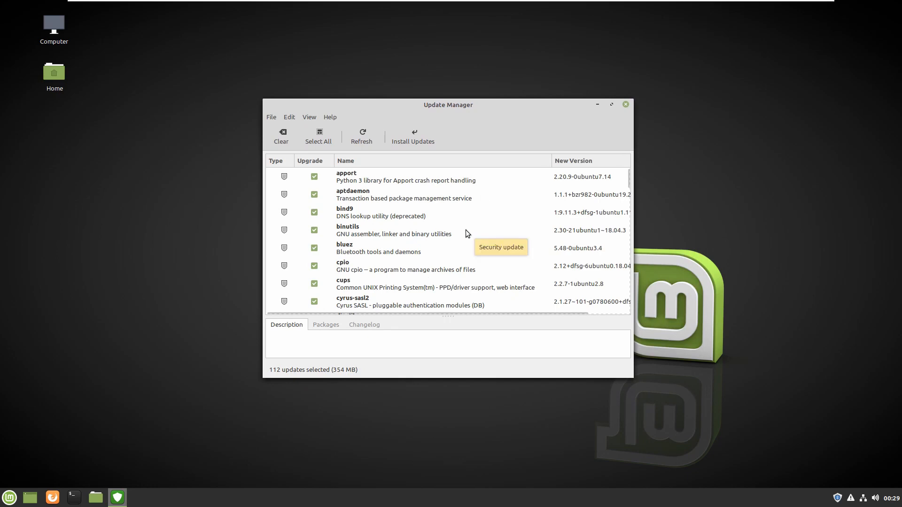
{"action": "scroll", "coordinate": [422, 213], "scroll_direction": "down", "scroll_amount": 2}
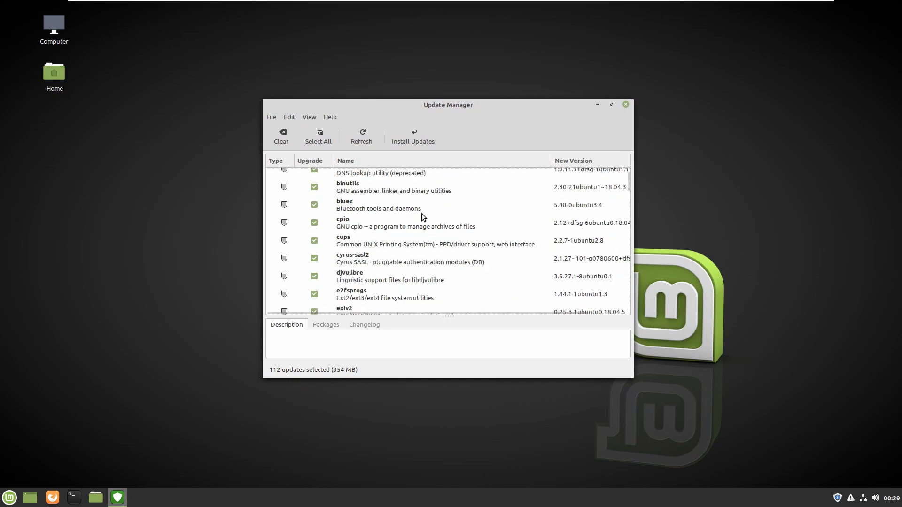
{"action": "scroll", "coordinate": [421, 213], "scroll_direction": "down", "scroll_amount": 15}
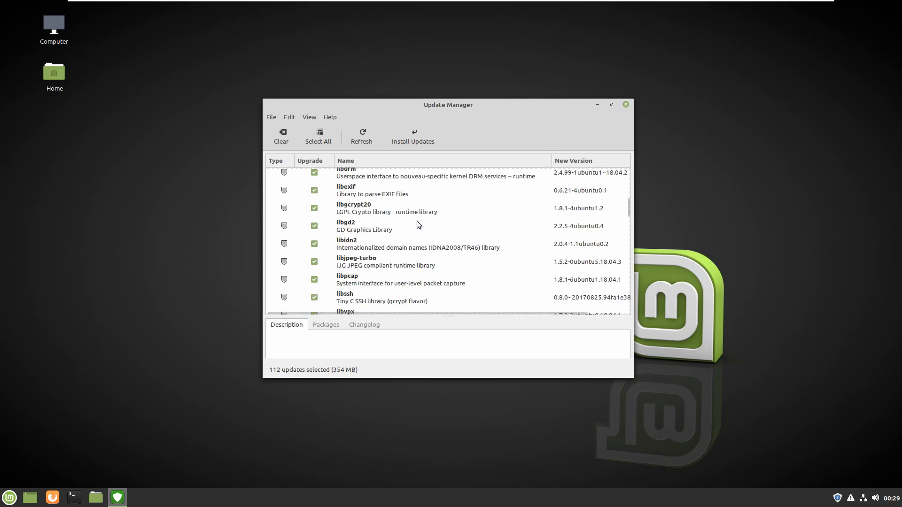
{"action": "scroll", "coordinate": [585, 206], "scroll_direction": "up", "scroll_amount": 10}
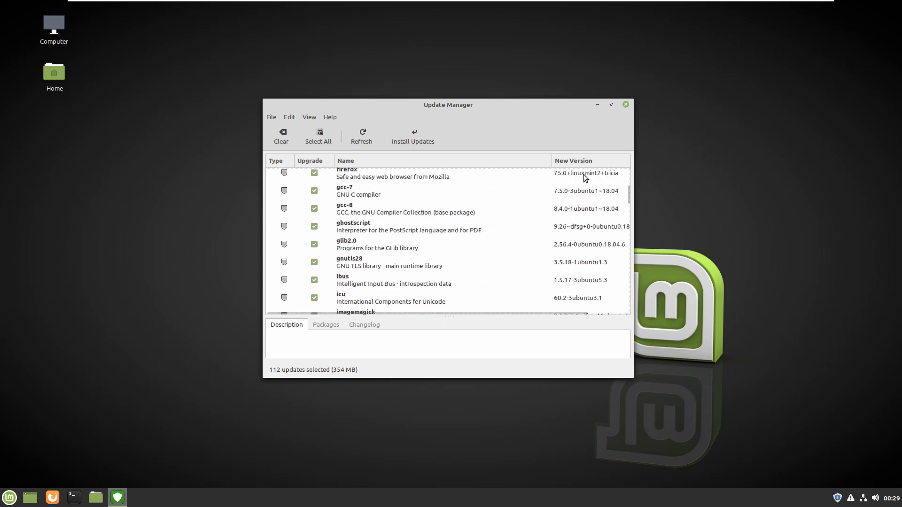
{"action": "scroll", "coordinate": [585, 178], "scroll_direction": "up", "scroll_amount": 3}
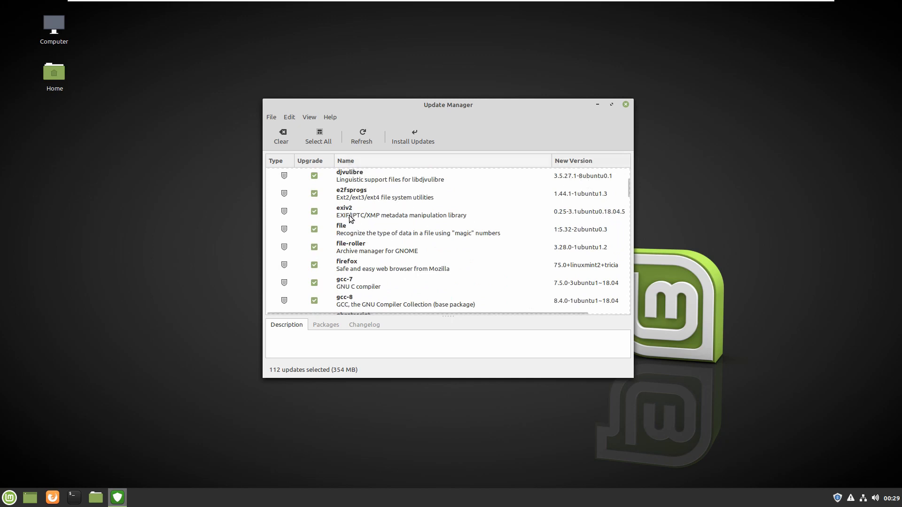
{"action": "scroll", "coordinate": [334, 198], "scroll_direction": "up", "scroll_amount": 5}
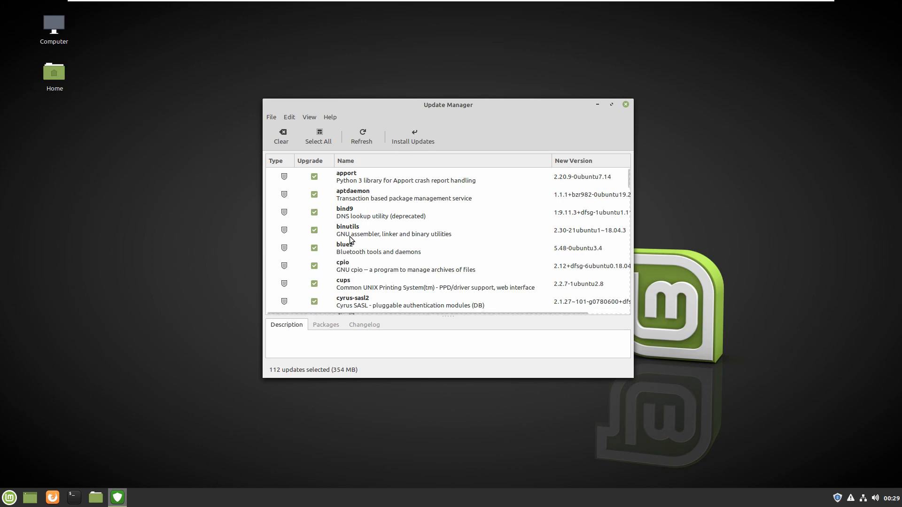
{"action": "scroll", "coordinate": [370, 242], "scroll_direction": "down", "scroll_amount": 8}
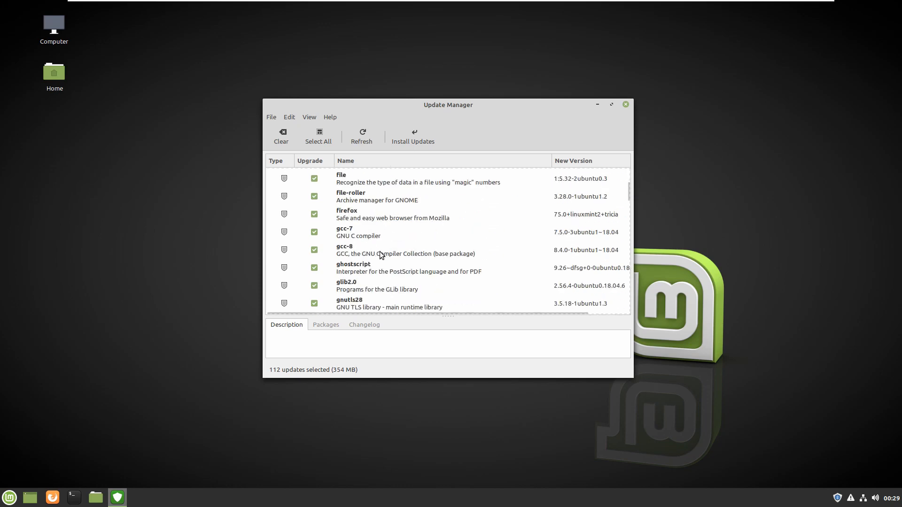
{"action": "scroll", "coordinate": [381, 254], "scroll_direction": "down", "scroll_amount": 3}
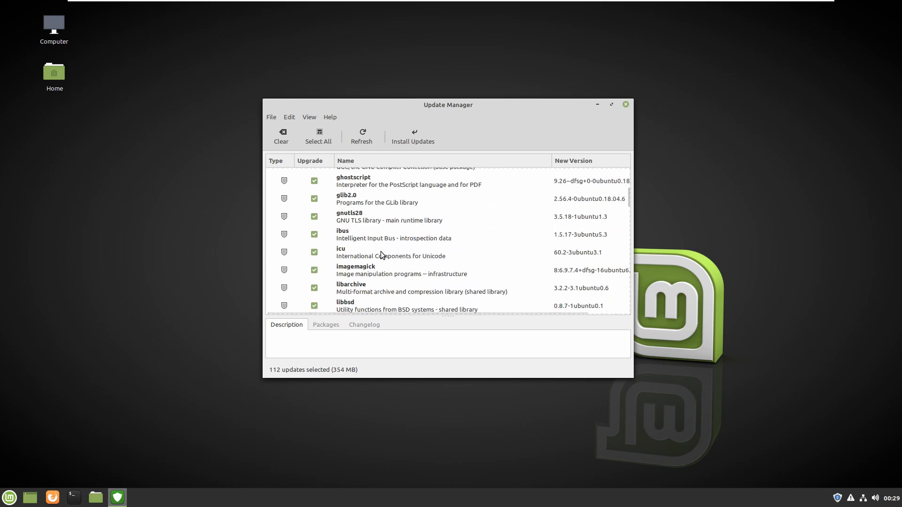
{"action": "scroll", "coordinate": [388, 242], "scroll_direction": "down", "scroll_amount": 3}
{"action": "scroll", "coordinate": [391, 241], "scroll_direction": "down", "scroll_amount": 1}
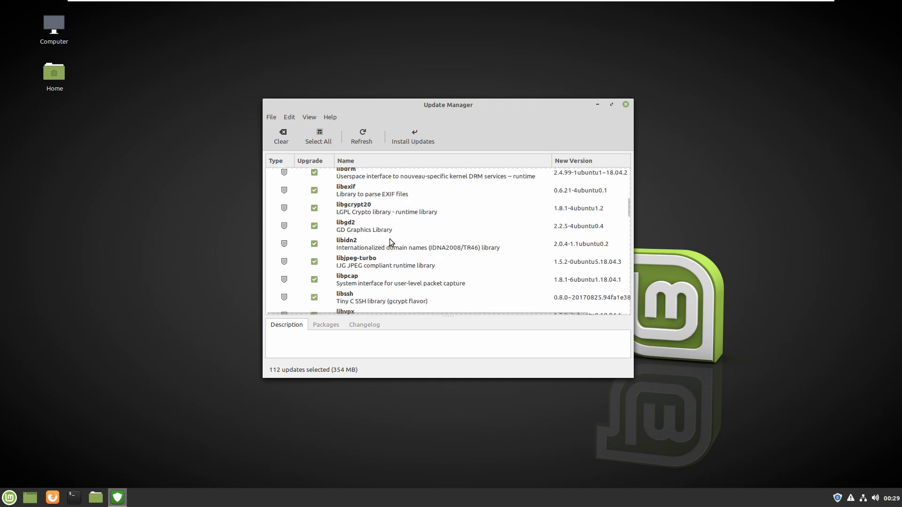
{"action": "scroll", "coordinate": [391, 241], "scroll_direction": "down", "scroll_amount": 3}
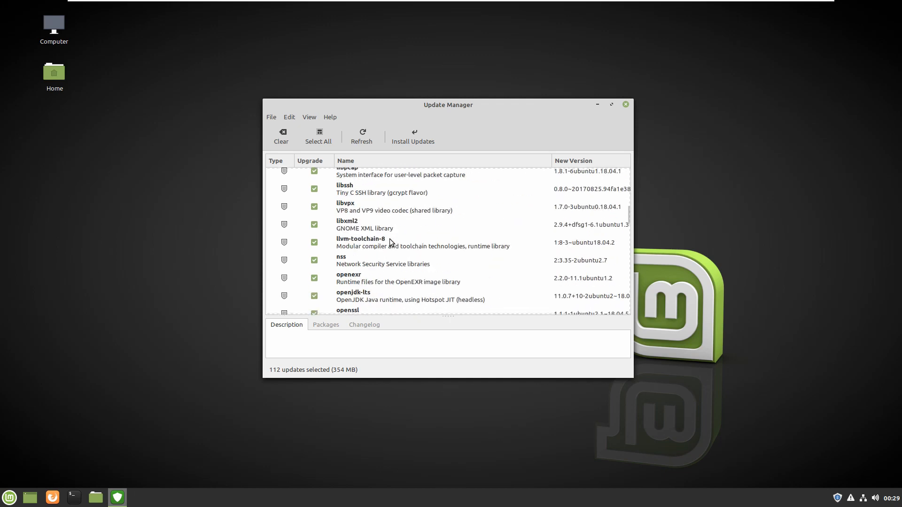
{"action": "scroll", "coordinate": [390, 242], "scroll_direction": "down", "scroll_amount": 3}
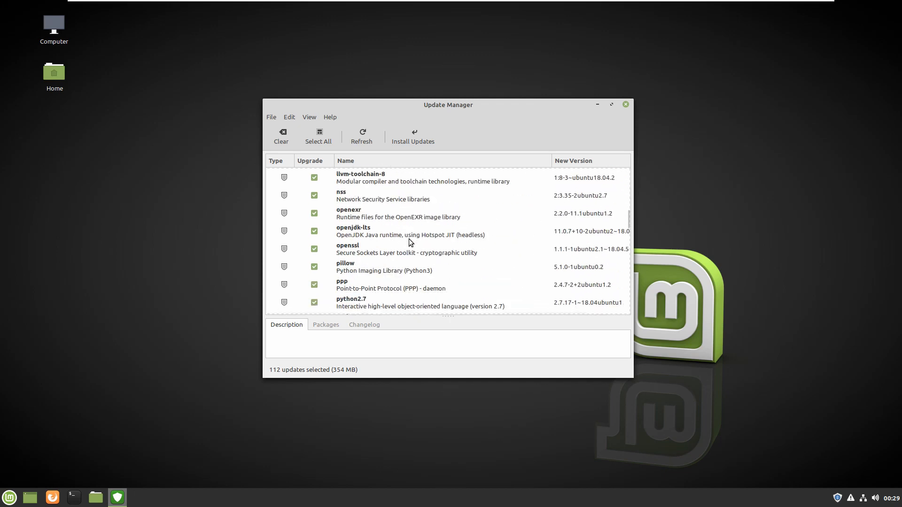
{"action": "scroll", "coordinate": [410, 240], "scroll_direction": "down", "scroll_amount": 3}
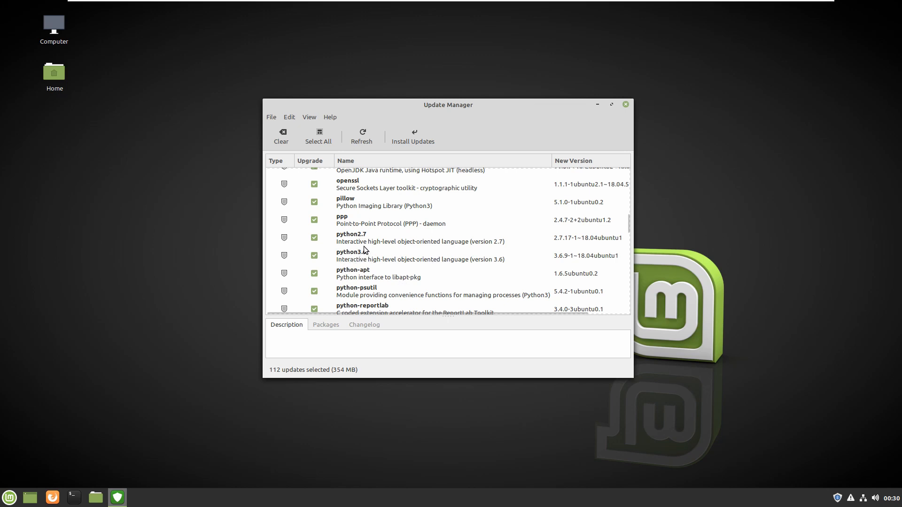
{"action": "scroll", "coordinate": [402, 232], "scroll_direction": "down", "scroll_amount": 1}
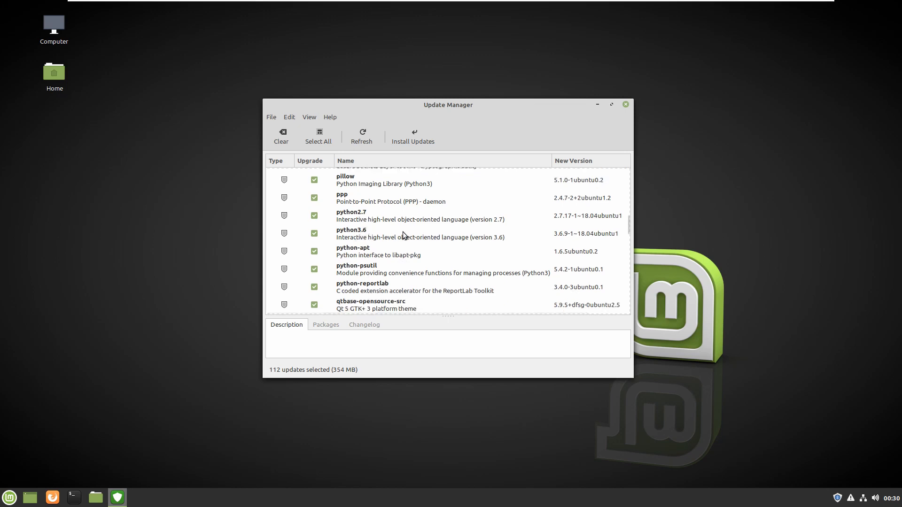
{"action": "scroll", "coordinate": [402, 232], "scroll_direction": "down", "scroll_amount": 5}
{"action": "scroll", "coordinate": [402, 232], "scroll_direction": "down", "scroll_amount": 5}
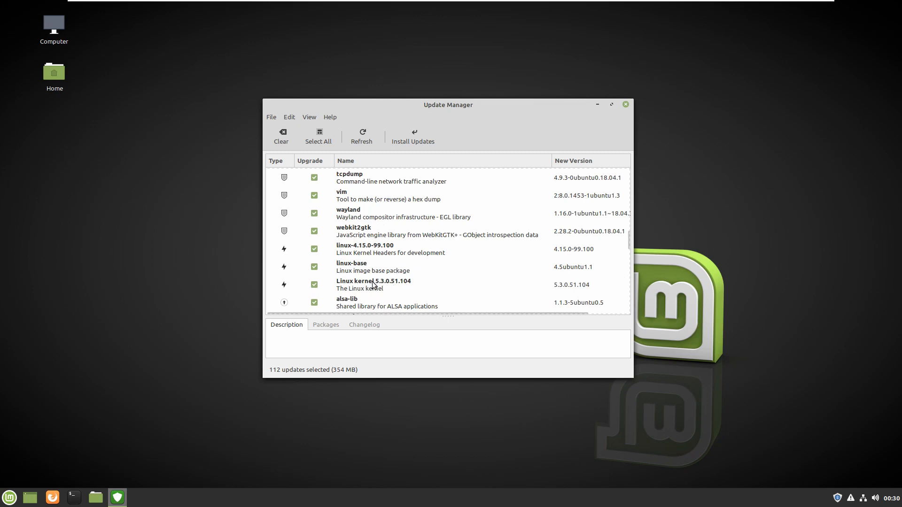
{"action": "scroll", "coordinate": [407, 265], "scroll_direction": "down", "scroll_amount": 3}
{"action": "scroll", "coordinate": [416, 267], "scroll_direction": "down", "scroll_amount": 3}
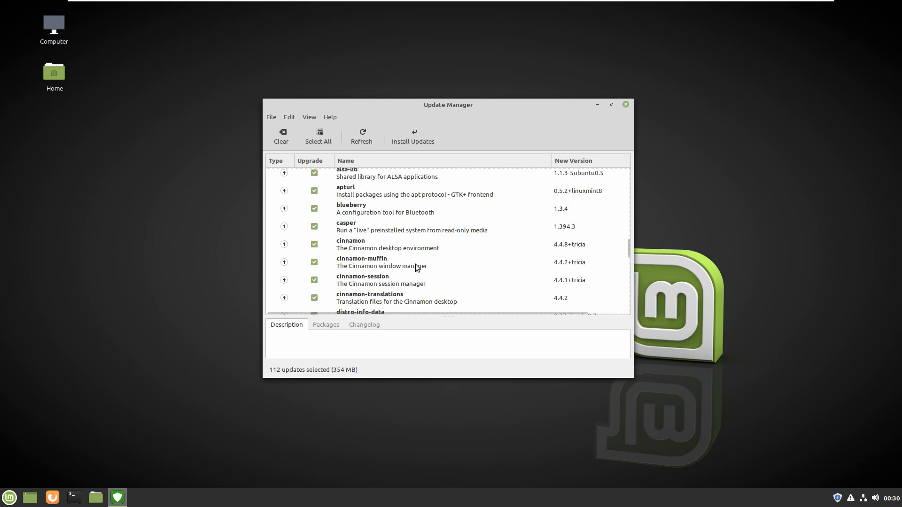
{"action": "scroll", "coordinate": [416, 268], "scroll_direction": "down", "scroll_amount": 10}
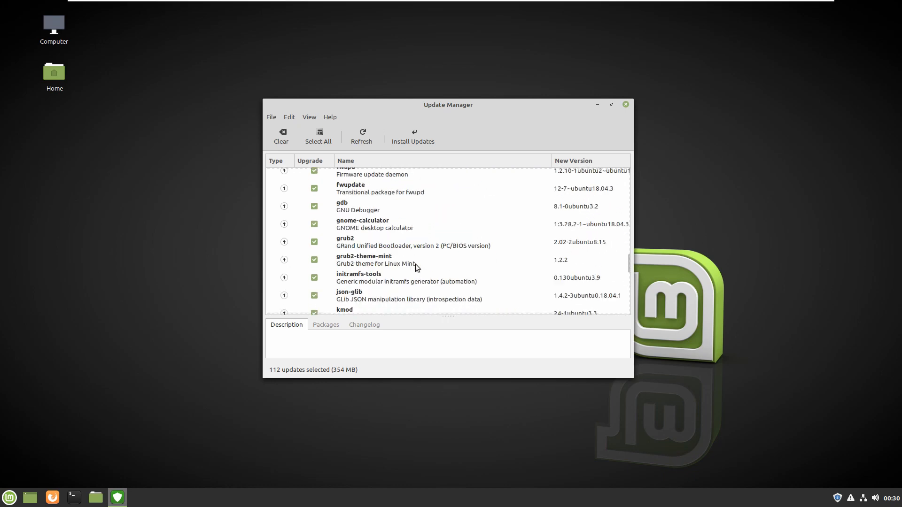
{"action": "scroll", "coordinate": [416, 268], "scroll_direction": "down", "scroll_amount": 10}
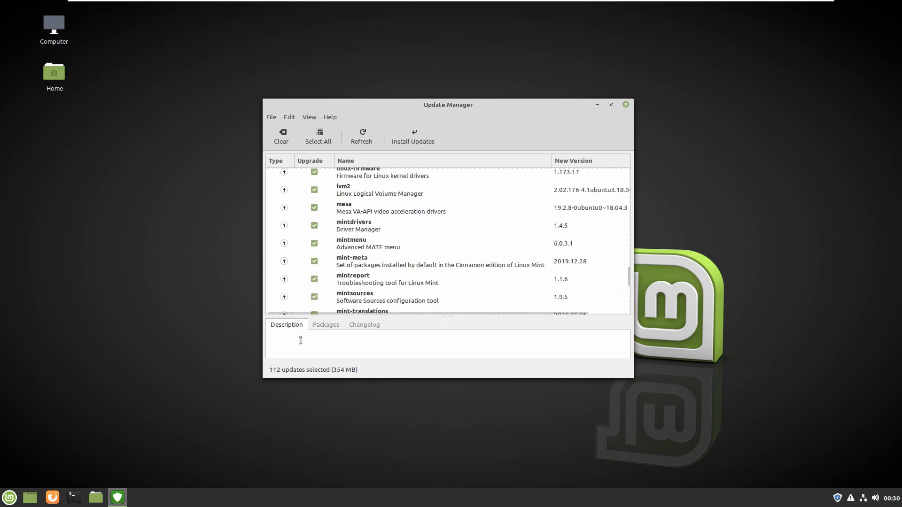
Step: Select the mesa update and inspect its affected packages, enlarging the Update Manager window to show more of the list
{"action": "left_click", "coordinate": [326, 326]}
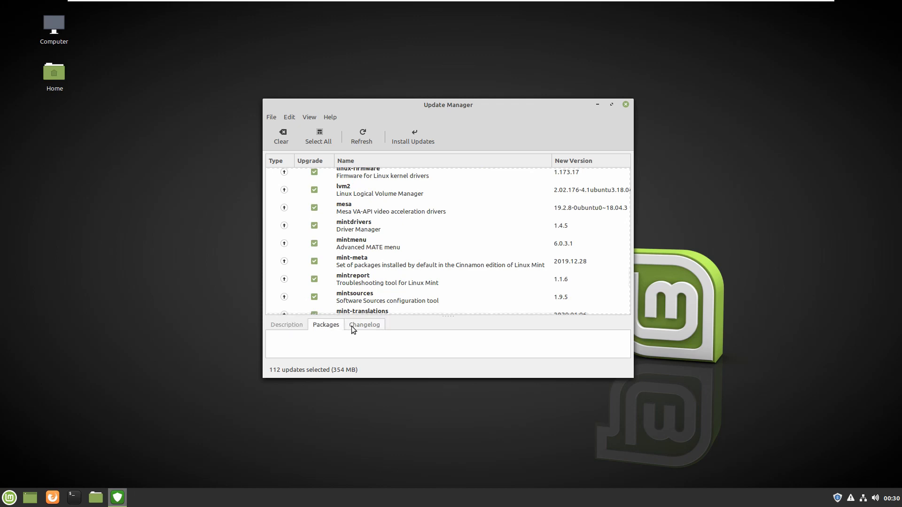
{"action": "left_click", "coordinate": [356, 328]}
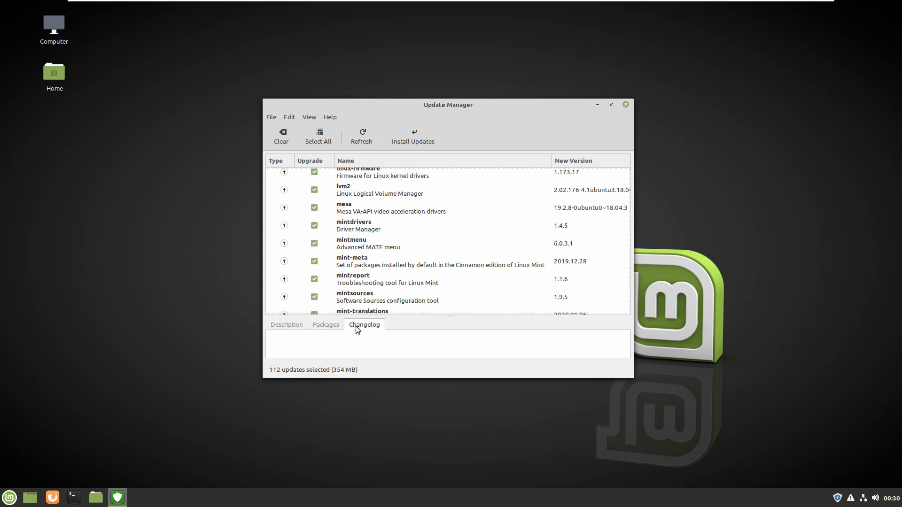
{"action": "left_click", "coordinate": [295, 327]}
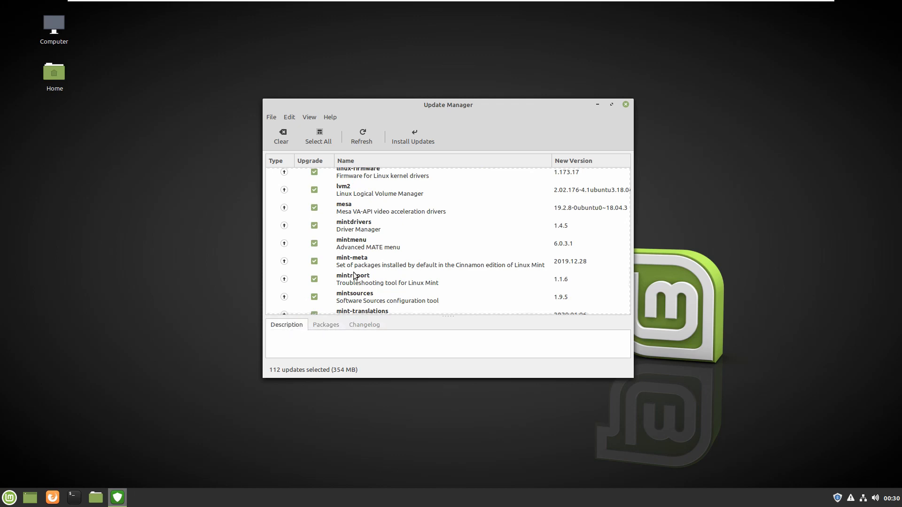
{"action": "left_click", "coordinate": [374, 208]}
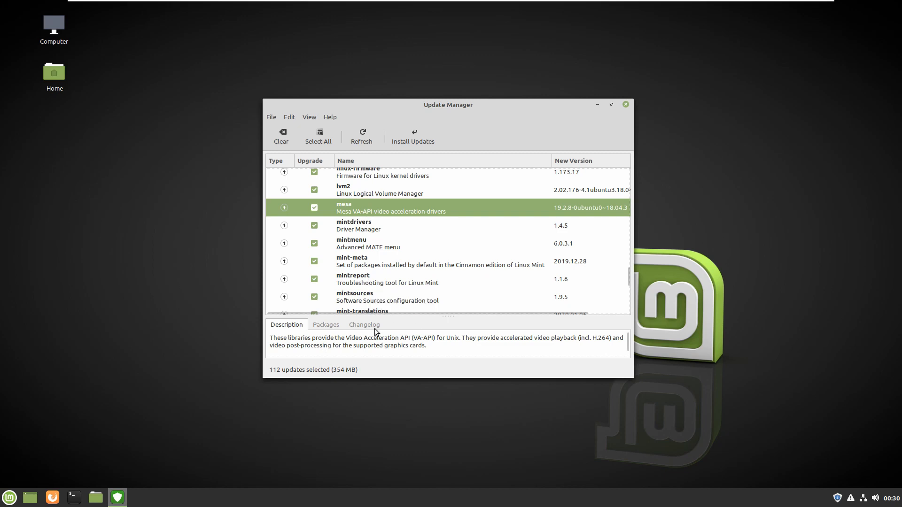
{"action": "left_click", "coordinate": [326, 325]}
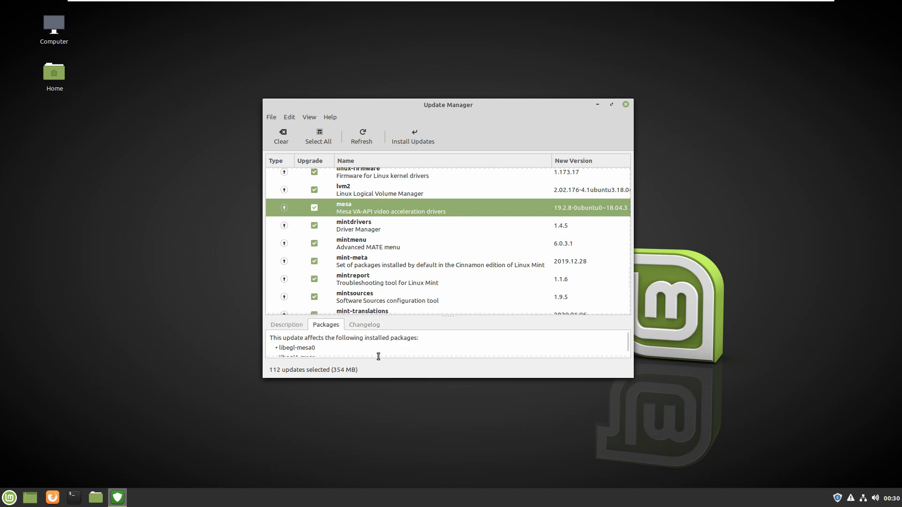
{"action": "left_click_drag", "start_coordinate": [469, 378], "coordinate": [465, 447]}
{"action": "scroll", "coordinate": [337, 360], "scroll_direction": "down", "scroll_amount": 2}
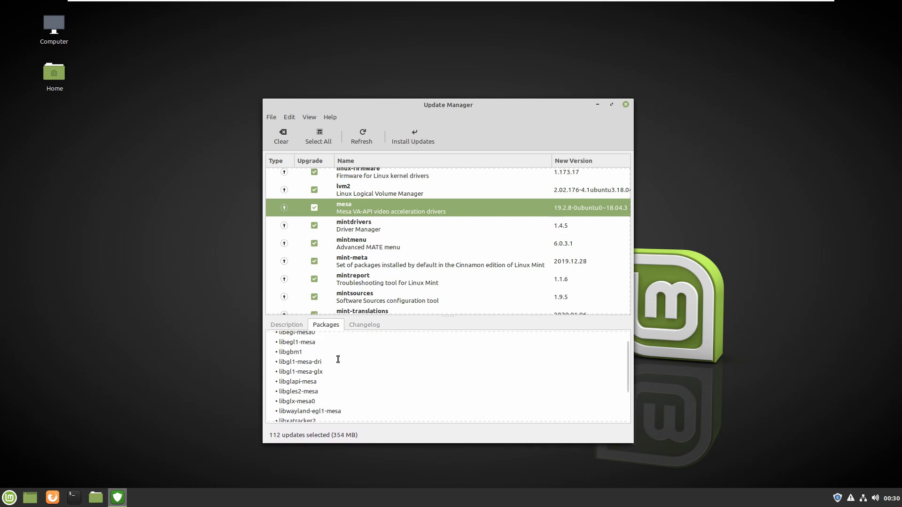
{"action": "scroll", "coordinate": [324, 362], "scroll_direction": "up", "scroll_amount": 2}
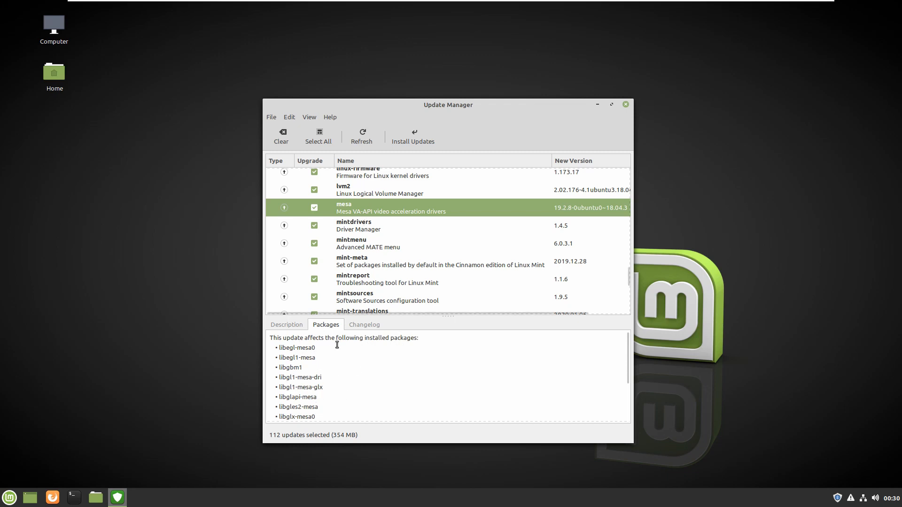
Step: Read the description and the changelog of the mesa update
{"action": "left_click", "coordinate": [293, 328]}
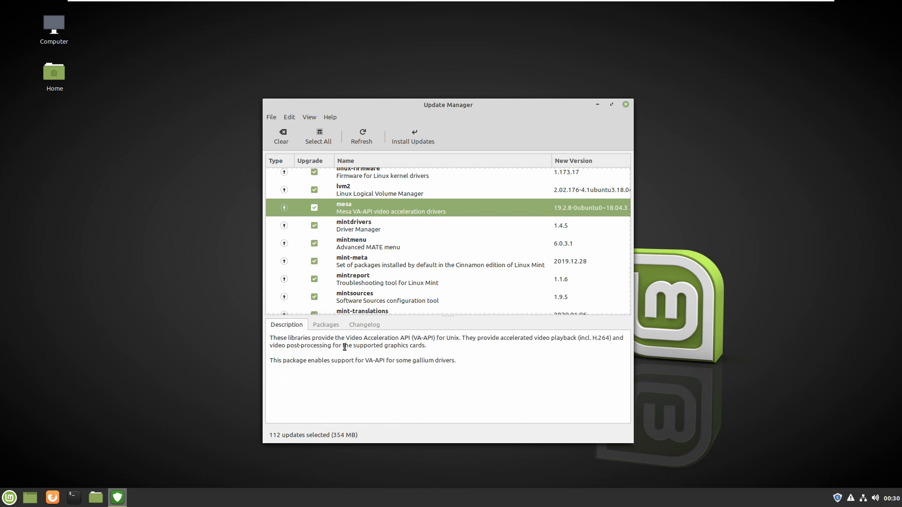
{"action": "left_click", "coordinate": [364, 325]}
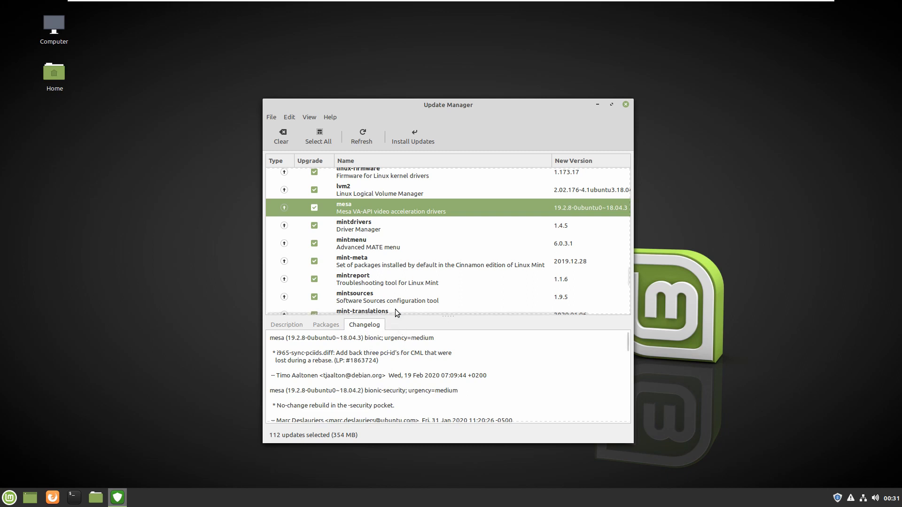
{"action": "scroll", "coordinate": [376, 233], "scroll_direction": "down", "scroll_amount": 5}
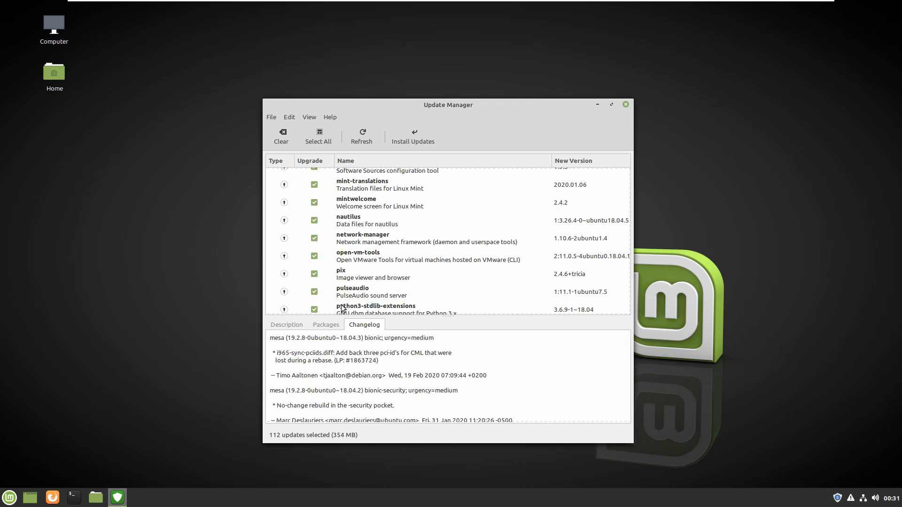
Step: Install all selected updates, accepting the additional package changes and authenticating with the account password
{"action": "left_click", "coordinate": [414, 135]}
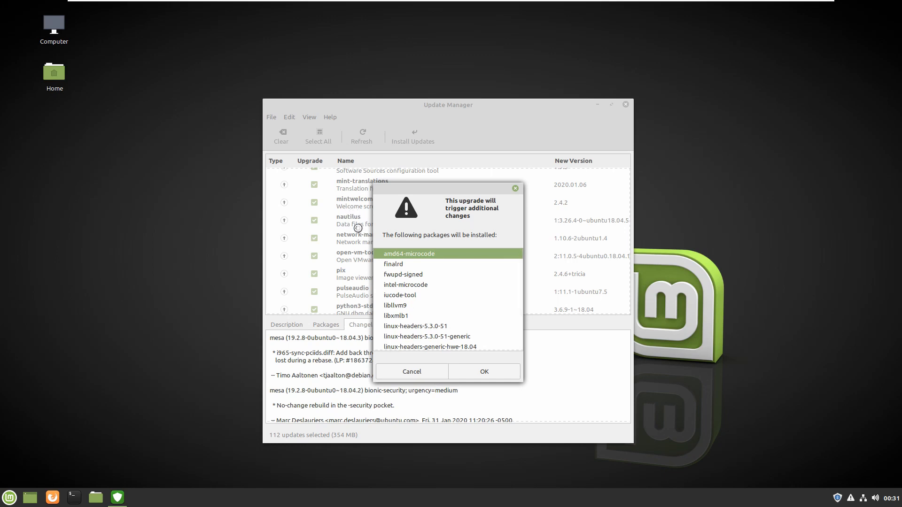
{"action": "left_click_drag", "start_coordinate": [452, 190], "coordinate": [477, 144]}
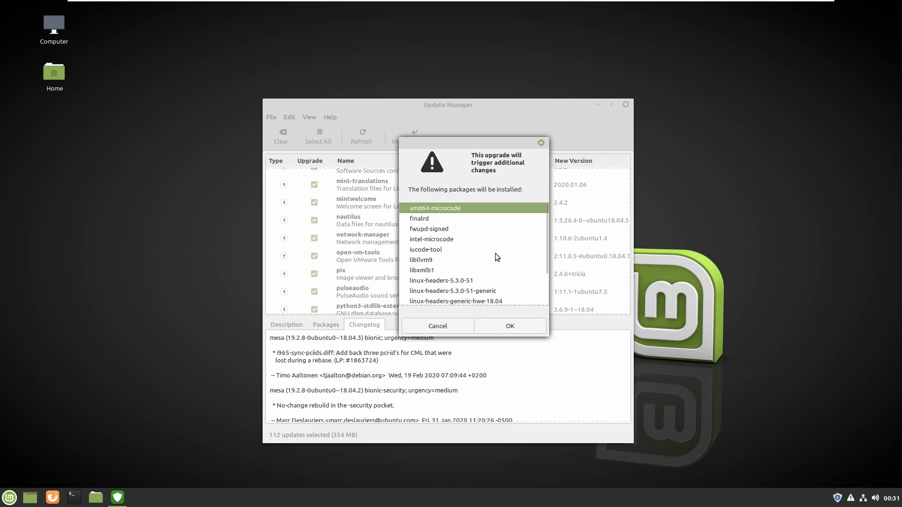
{"action": "left_click", "coordinate": [510, 327]}
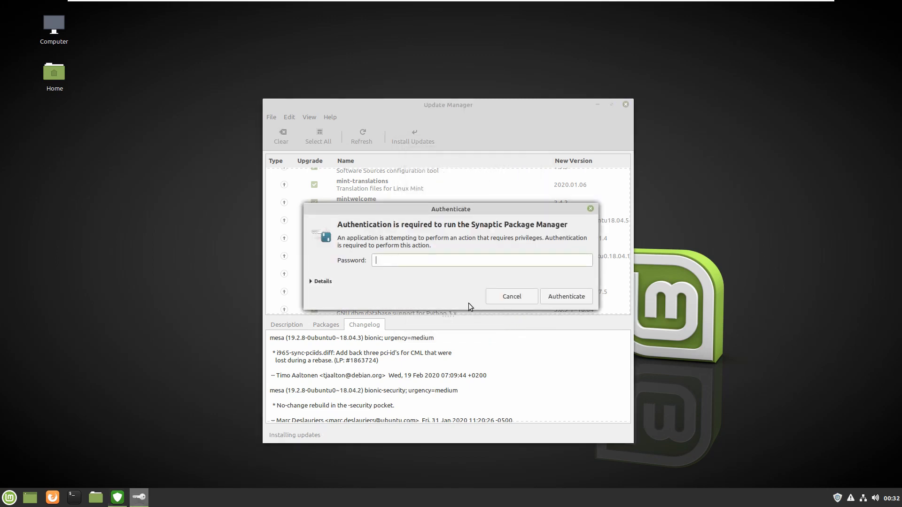
{"action": "type", "text": "•••••"}
{"action": "left_click", "coordinate": [583, 298]}
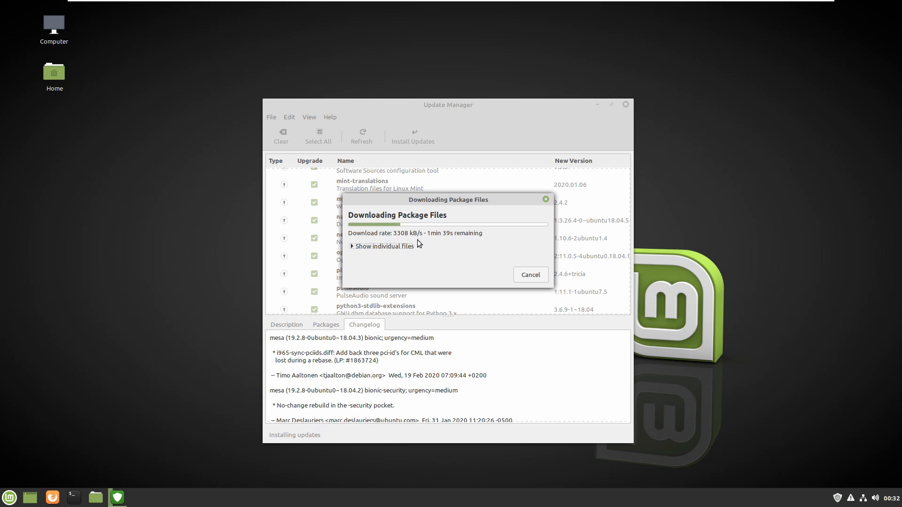
Step: Check the individual package downloads and the detailed installation output during the update, collapsing each view again
{"action": "left_click", "coordinate": [362, 249]}
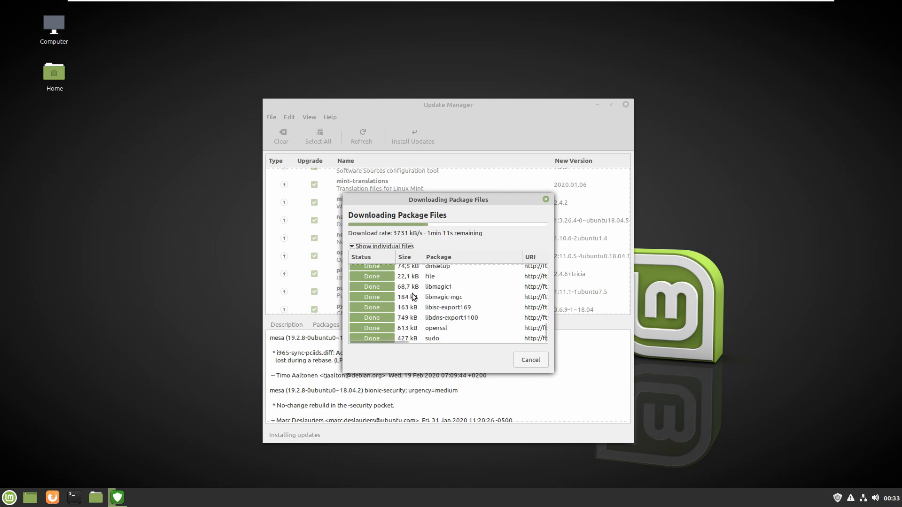
{"action": "left_click", "coordinate": [352, 246]}
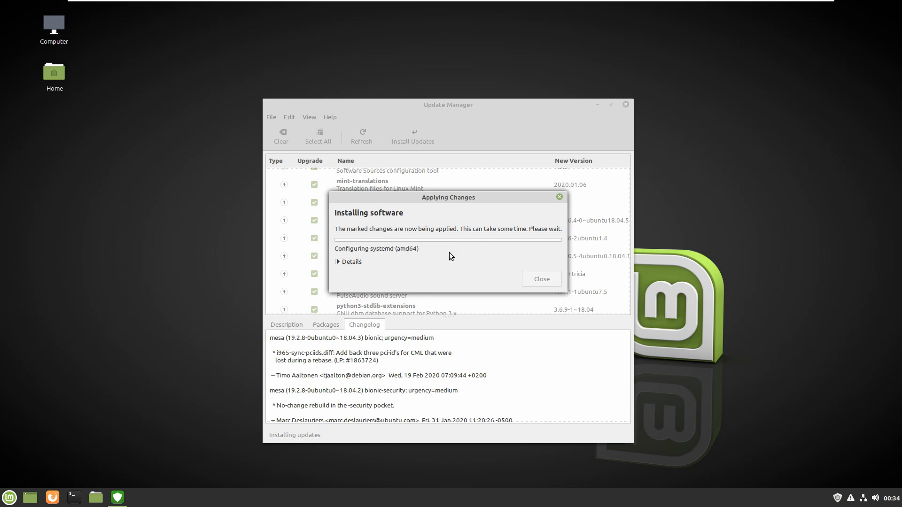
{"action": "left_click", "coordinate": [347, 263]}
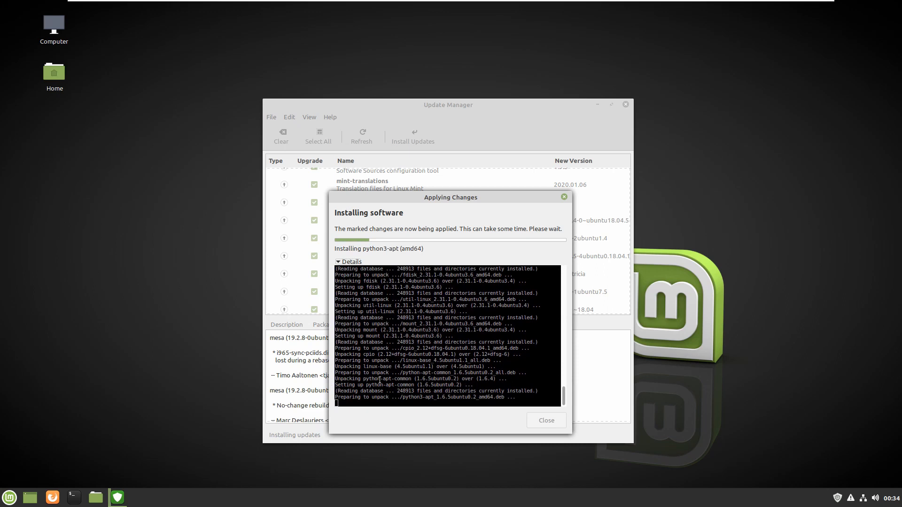
{"action": "left_click", "coordinate": [348, 263]}
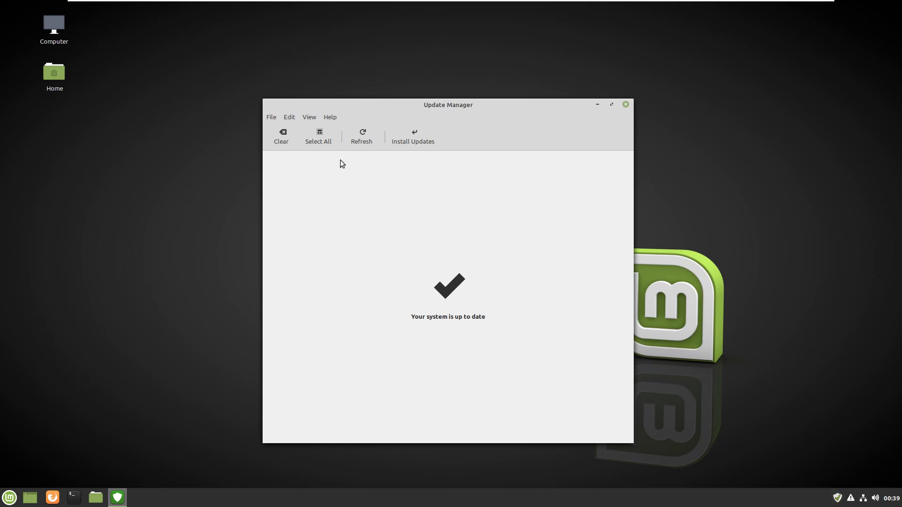
Step: Look through the available Linux kernels of the 5.3, 5.0, 4.18 and 4.15 series, continuing past the caution page, and close the list
{"action": "left_click", "coordinate": [310, 119]}
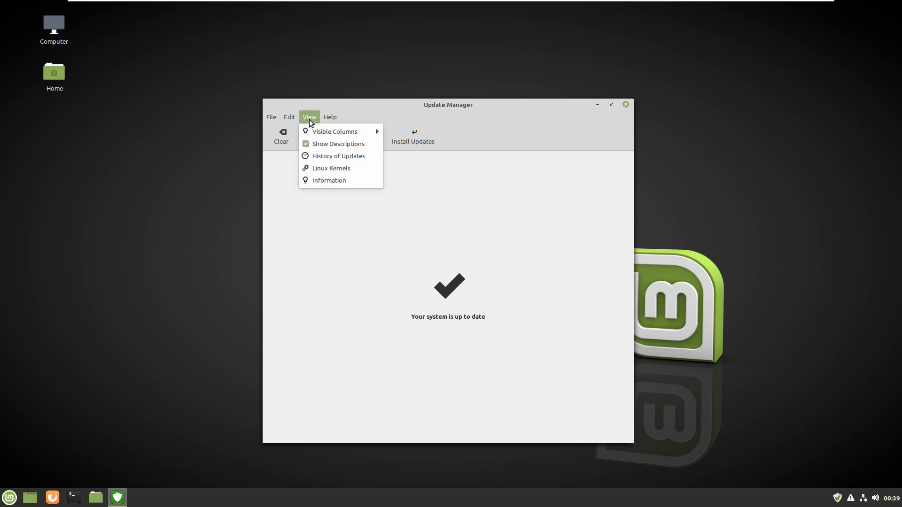
{"action": "left_click", "coordinate": [339, 169]}
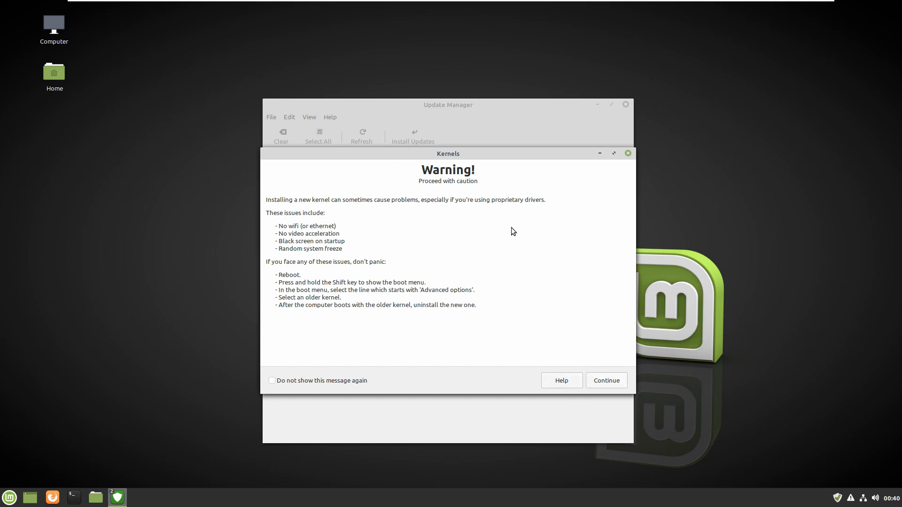
{"action": "left_click", "coordinate": [613, 380]}
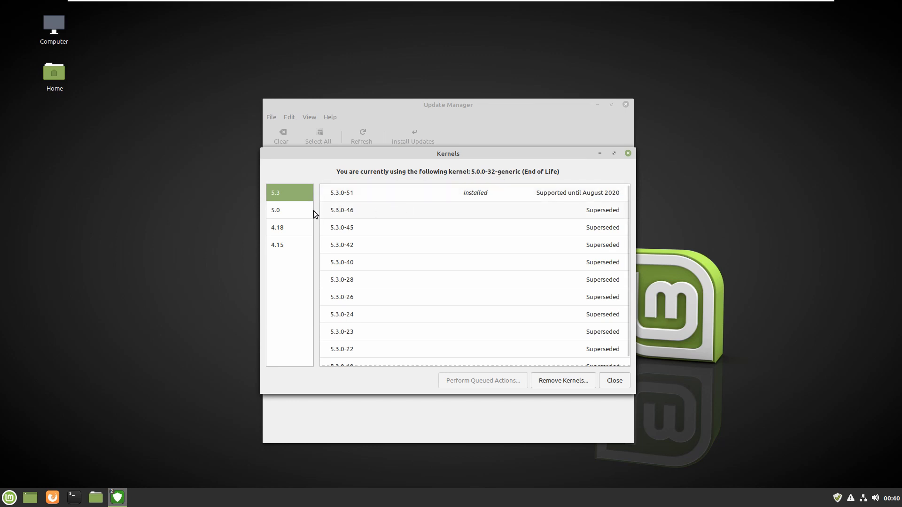
{"action": "left_click", "coordinate": [280, 213]}
{"action": "left_click", "coordinate": [282, 227]}
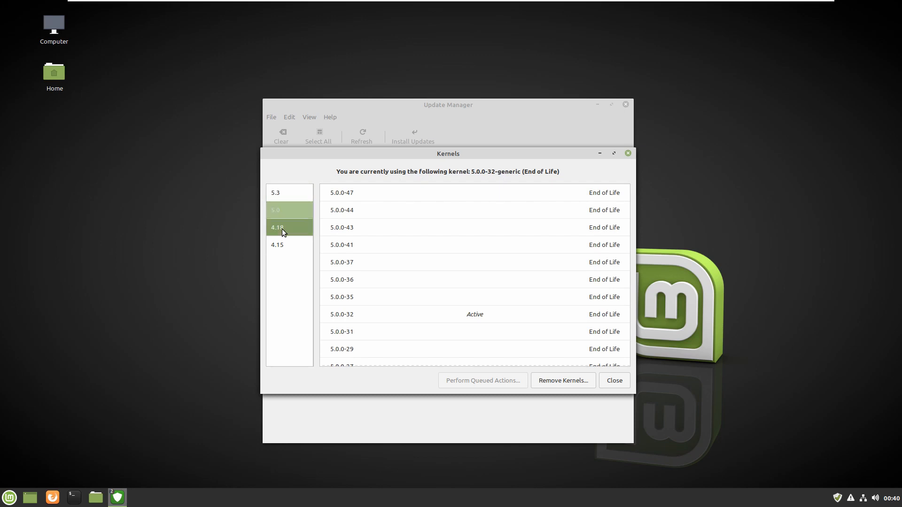
{"action": "left_click", "coordinate": [282, 244]}
{"action": "left_click", "coordinate": [284, 211]}
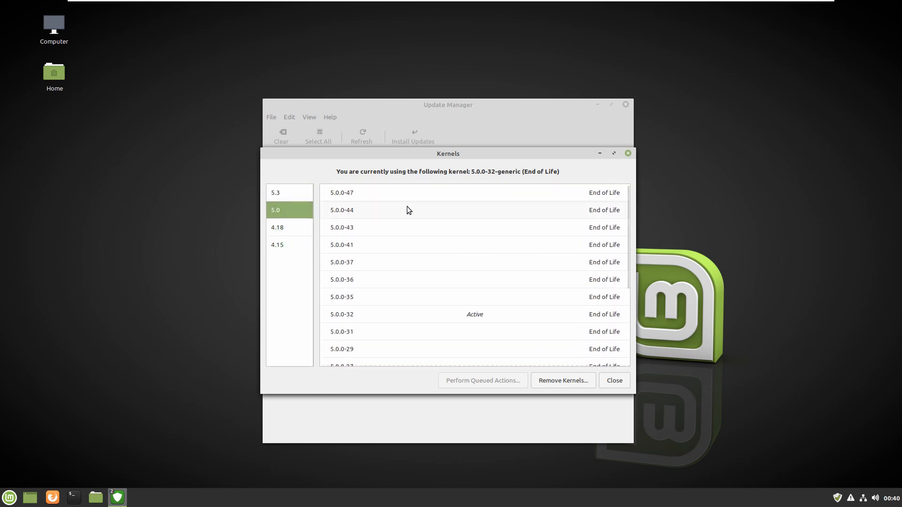
{"action": "left_click", "coordinate": [629, 154]}
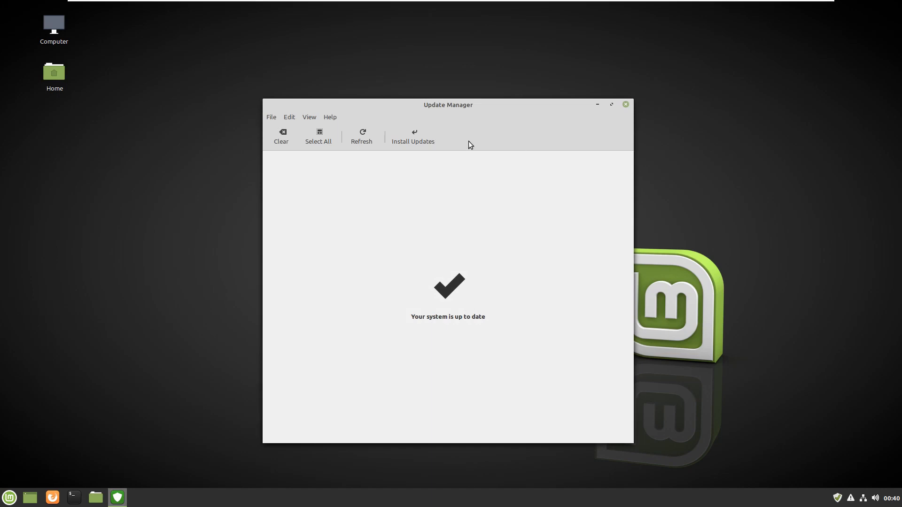
Step: Check the official repository mirrors in Software Sources, authenticating with the account password, and close it again
{"action": "left_click", "coordinate": [289, 119]}
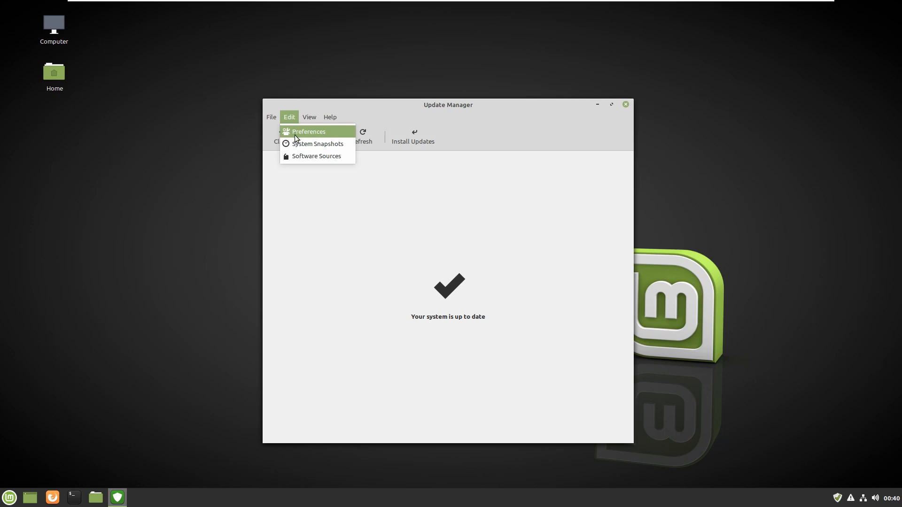
{"action": "left_click", "coordinate": [308, 159]}
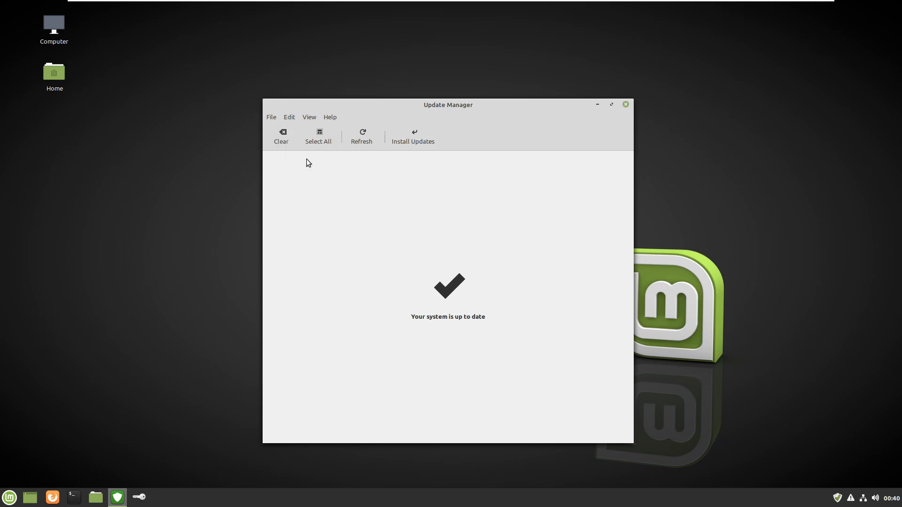
{"action": "type", "text": "•••••"}
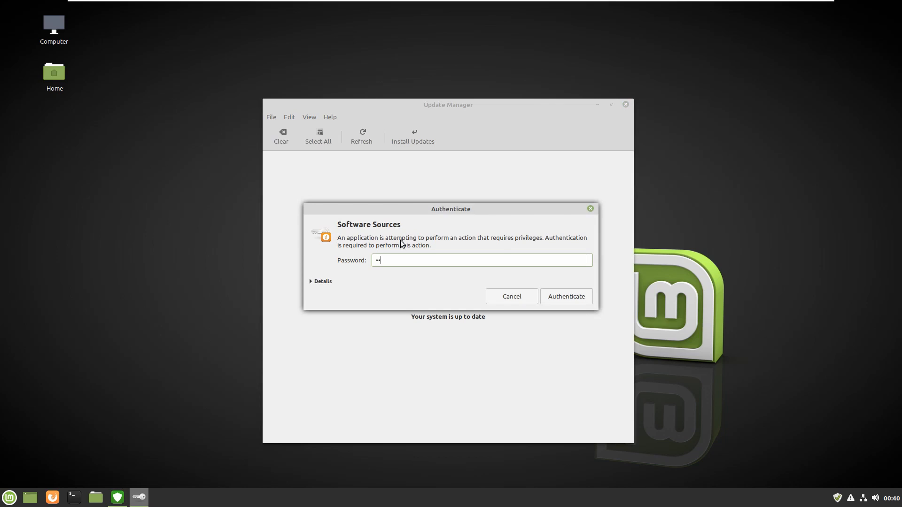
{"action": "key", "text": "Return"}
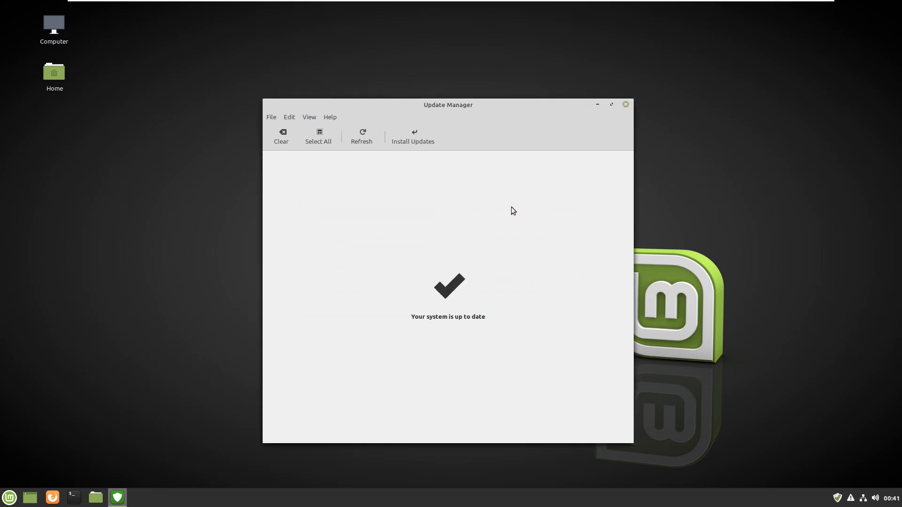
{"action": "left_click", "coordinate": [290, 118]}
{"action": "left_click", "coordinate": [301, 157]}
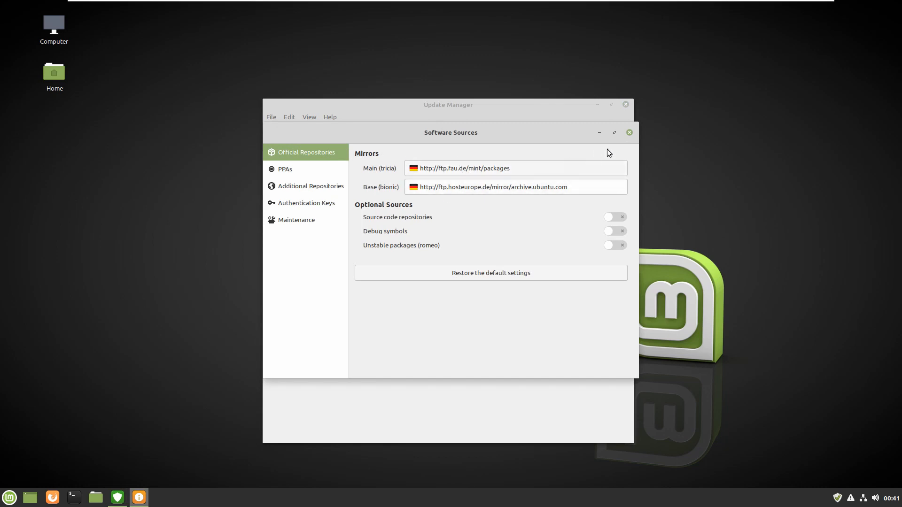
{"action": "left_click", "coordinate": [630, 133]}
Step: Open the system snapshots tool from Update Manager and authenticate with the account password
{"action": "left_click", "coordinate": [289, 117]}
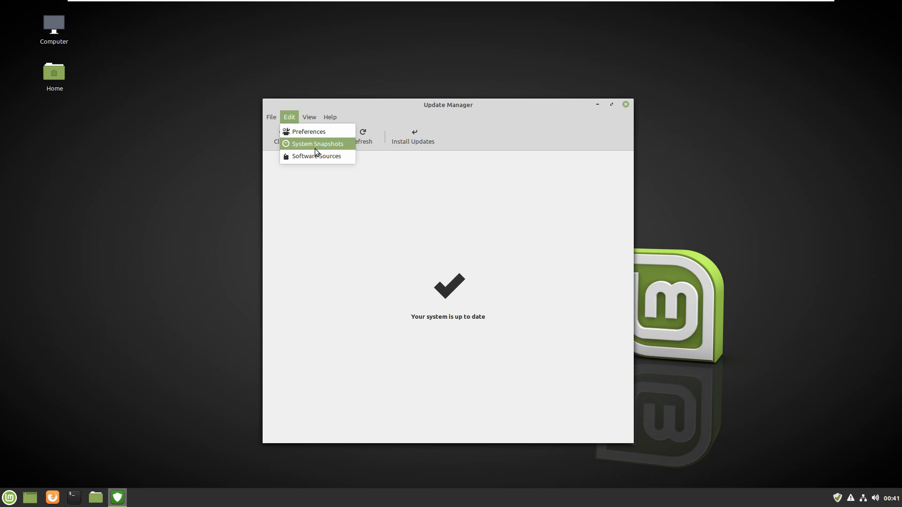
{"action": "left_click", "coordinate": [315, 149]}
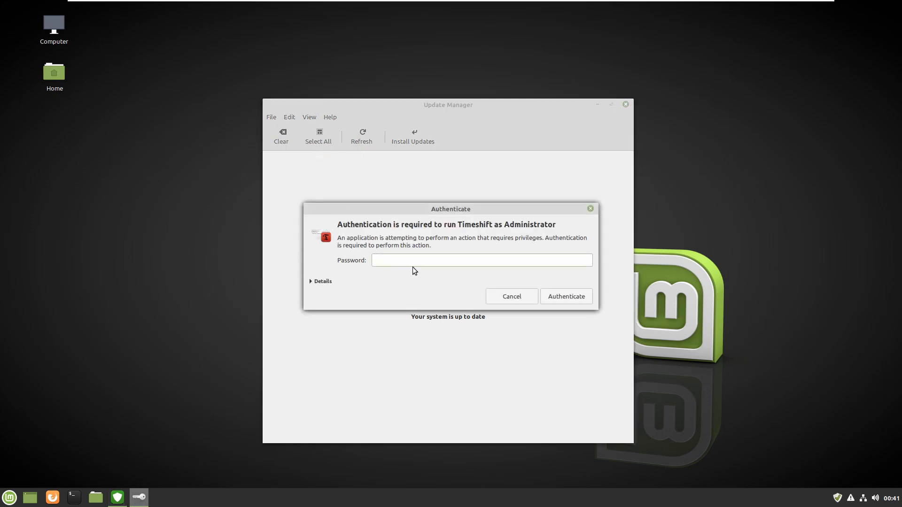
{"action": "type", "text": "•••••"}
{"action": "left_click", "coordinate": [562, 297]}
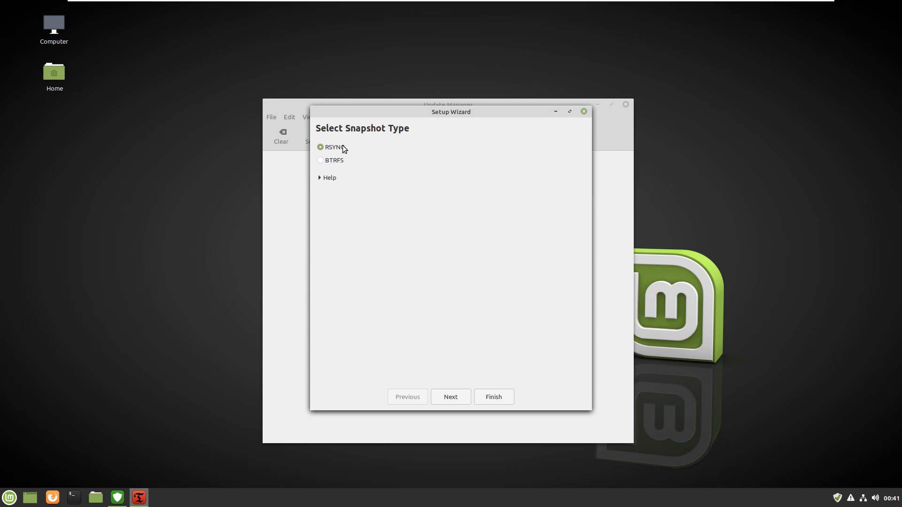
Step: Read the snapshot type help and accept RSYNC snapshots on sda1 with a daily level keeping 5
{"action": "left_click", "coordinate": [330, 178]}
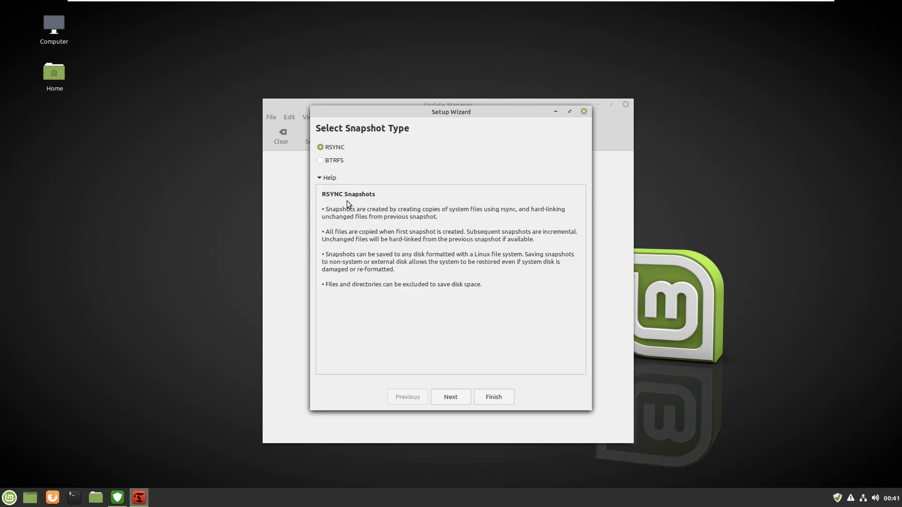
{"action": "left_click", "coordinate": [335, 175]}
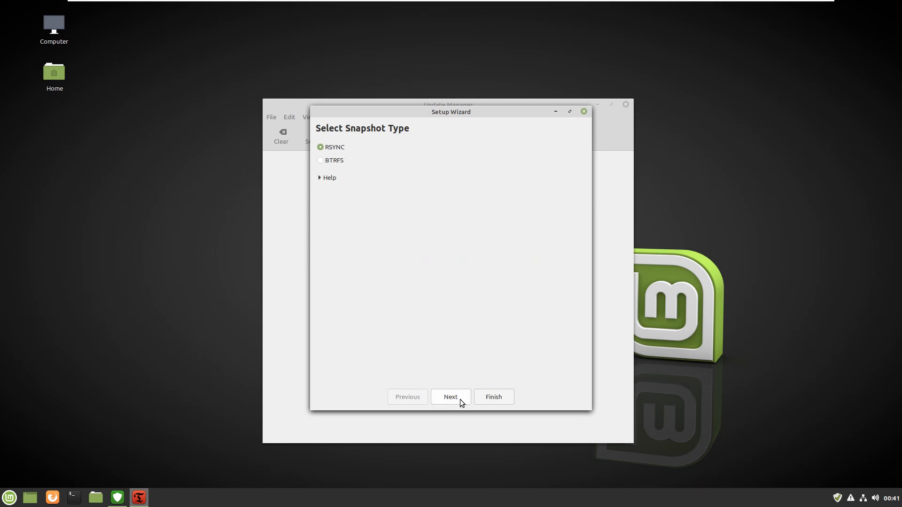
{"action": "left_click", "coordinate": [446, 396]}
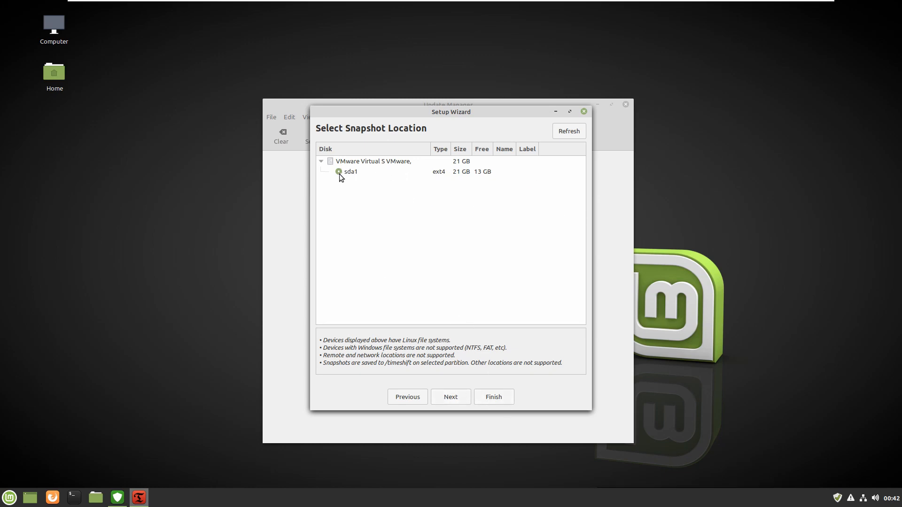
{"action": "left_click", "coordinate": [451, 396]}
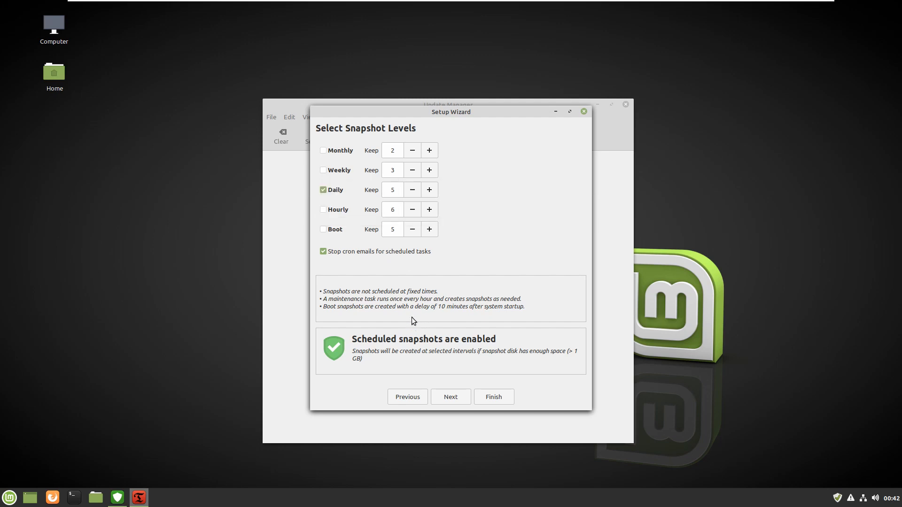
{"action": "left_click", "coordinate": [451, 397]}
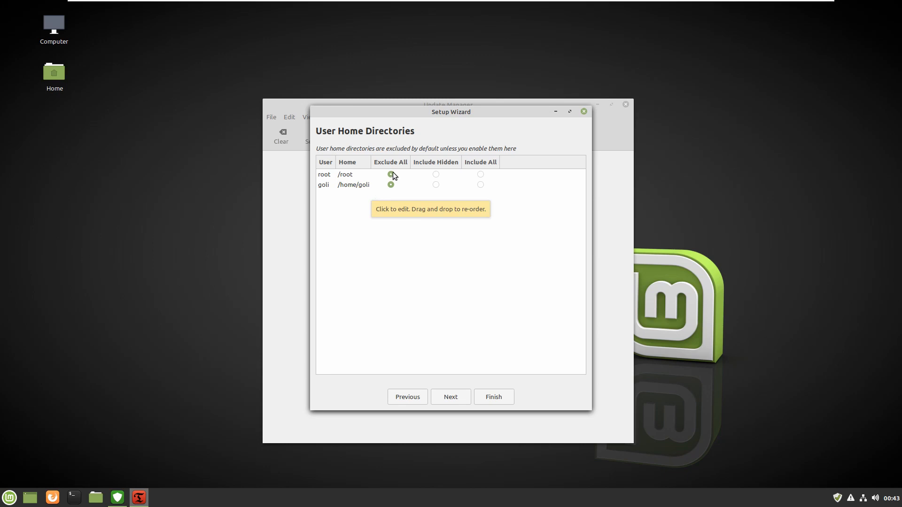
Step: Try including all files of both user home directories in the snapshots, and set both back to Exclude All
{"action": "left_click", "coordinate": [481, 173]}
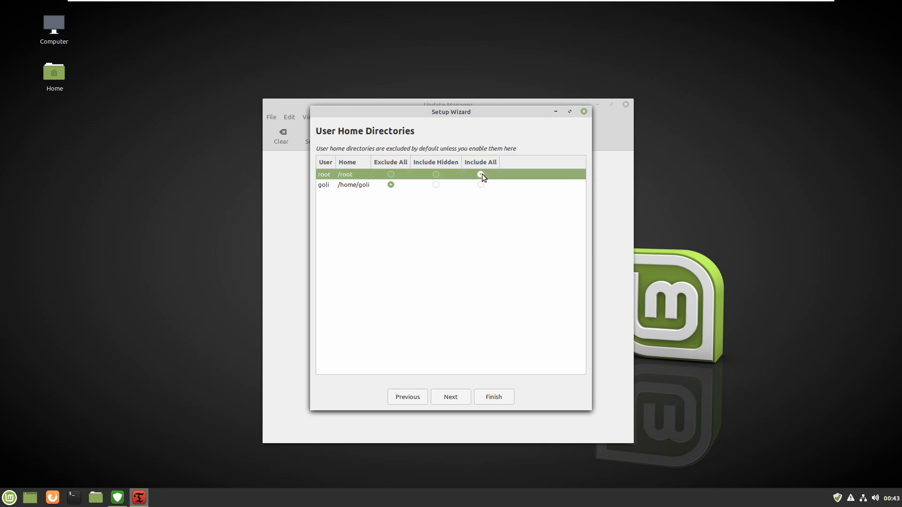
{"action": "left_click", "coordinate": [480, 183]}
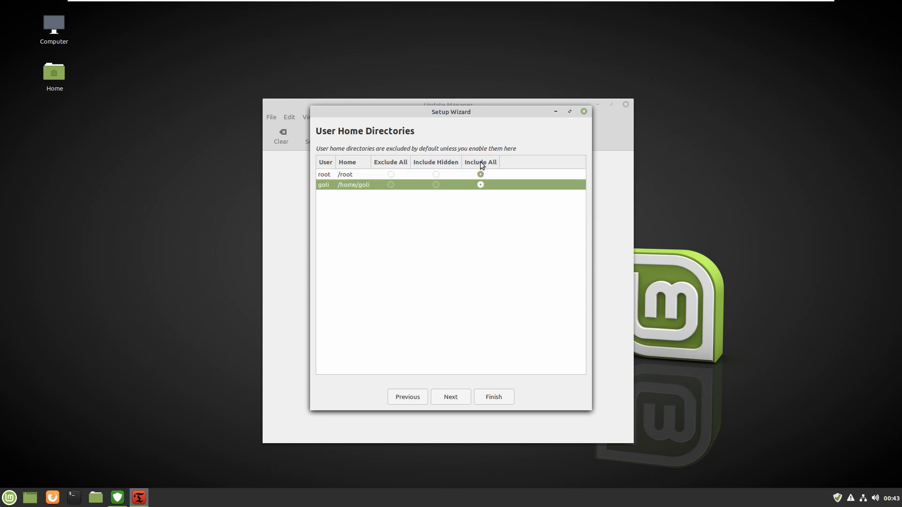
{"action": "left_click", "coordinate": [390, 174]}
{"action": "left_click", "coordinate": [391, 185]}
Step: Complete the snapshot setup wizard and move the Timeshift window aside
{"action": "left_click", "coordinate": [461, 402]}
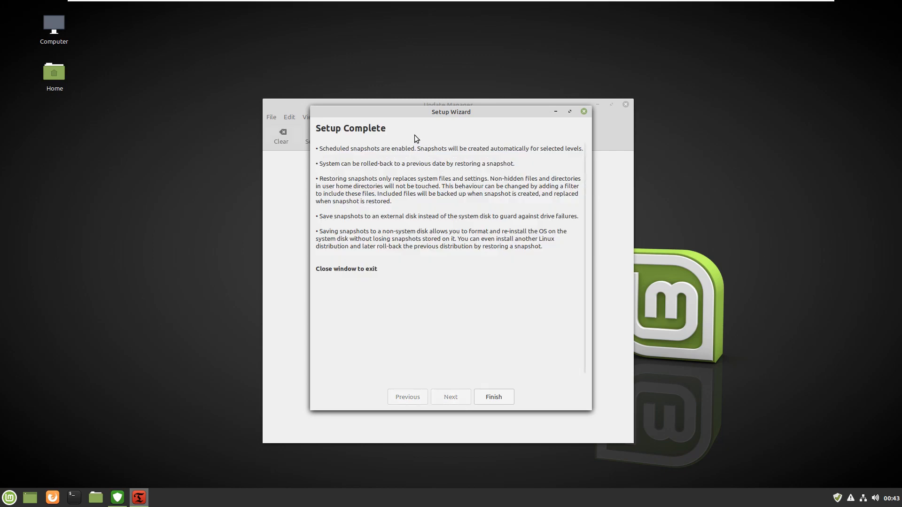
{"action": "left_click", "coordinate": [493, 396]}
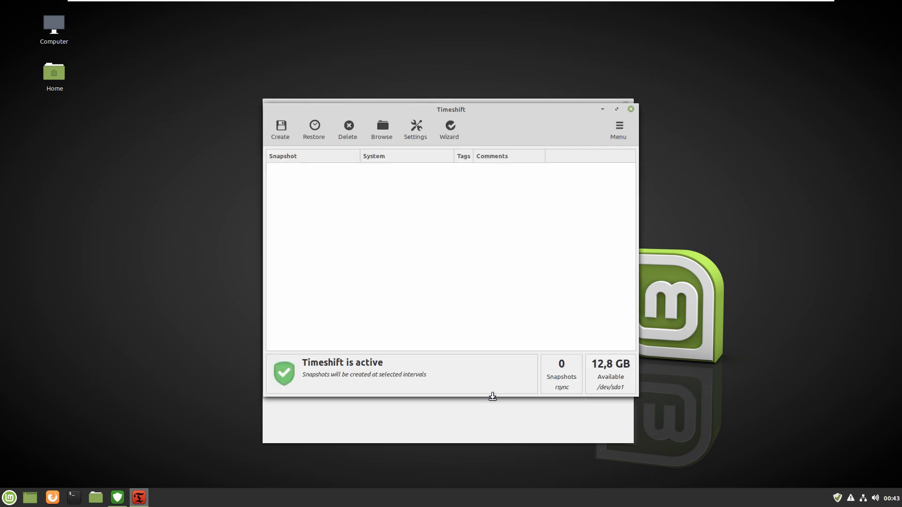
{"action": "left_click_drag", "start_coordinate": [442, 105], "coordinate": [503, 83]}
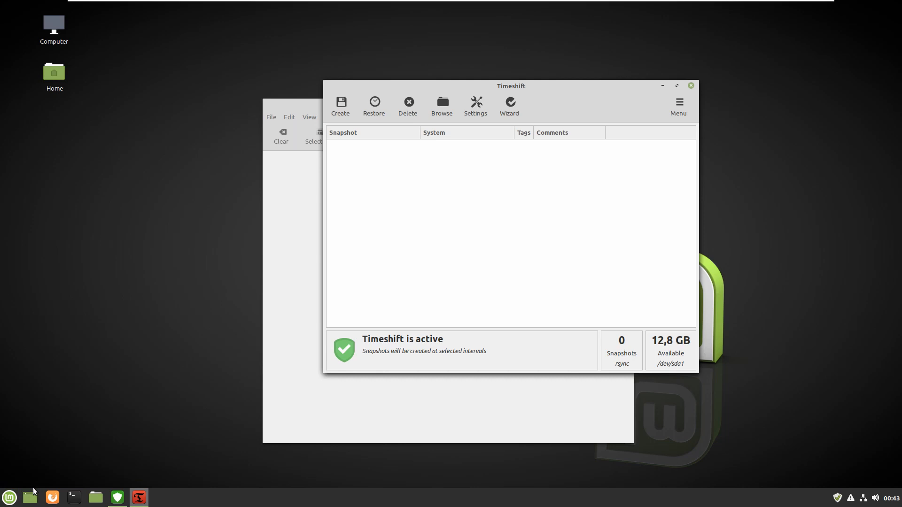
Step: Search the installed applications for "time" to locate Timeshift, dismiss the search, and close the Timeshift window
{"action": "left_click", "coordinate": [9, 498]}
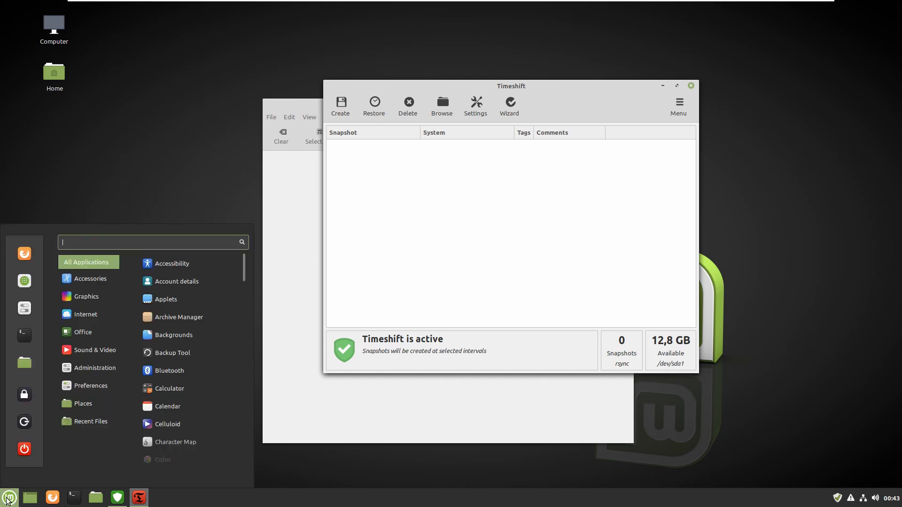
{"action": "left_click", "coordinate": [129, 246]}
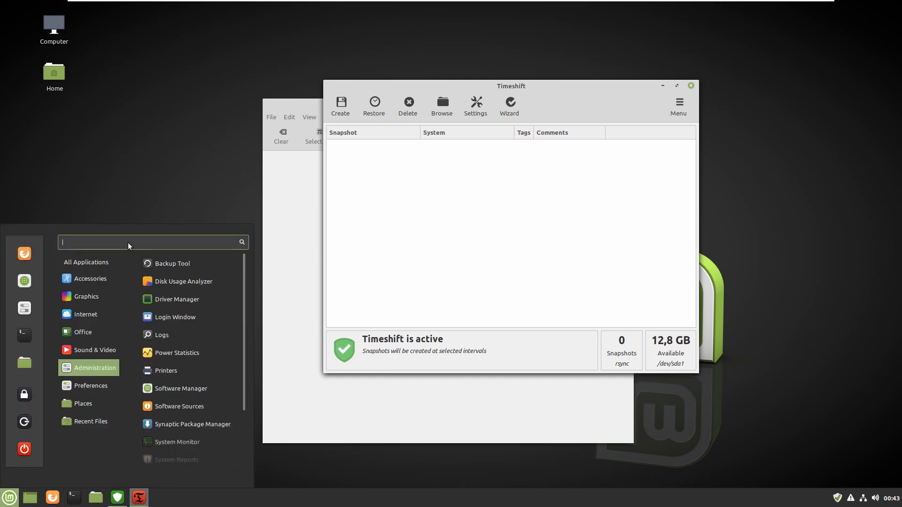
{"action": "type", "text": "time"}
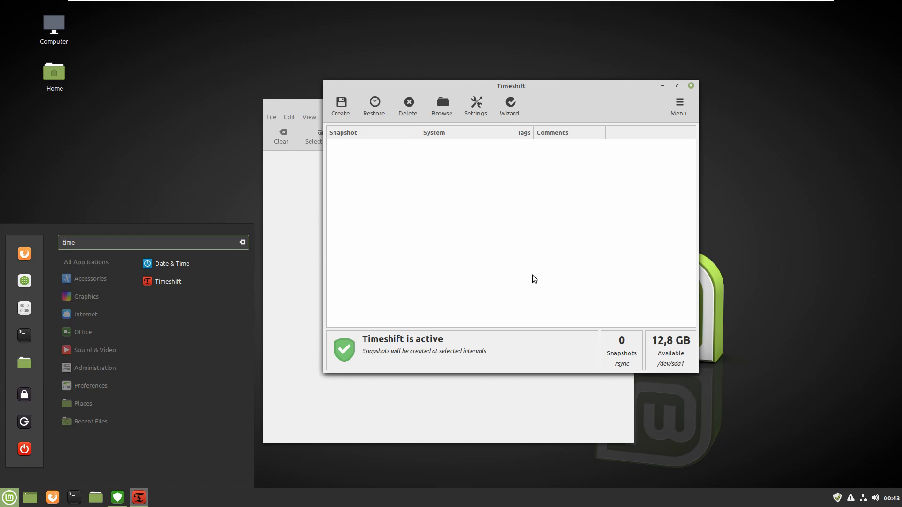
{"action": "left_click", "coordinate": [220, 96]}
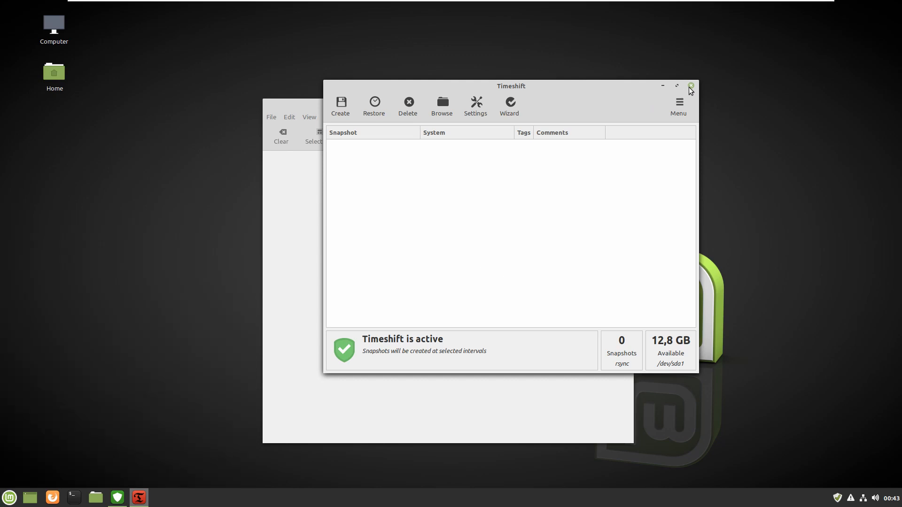
{"action": "left_click", "coordinate": [691, 86]}
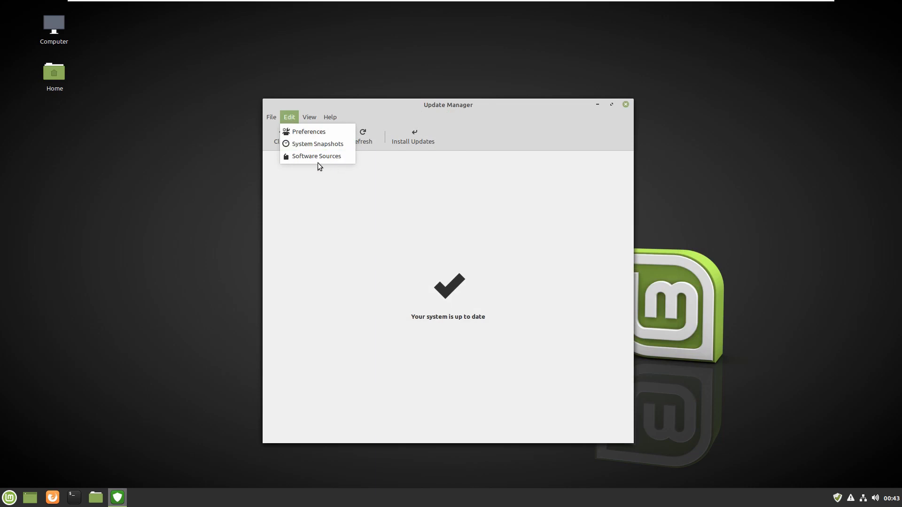
Step: View the interface and auto-refresh options in Update Manager's preferences, close them, and reposition the Update Manager window
{"action": "left_click", "coordinate": [307, 134]}
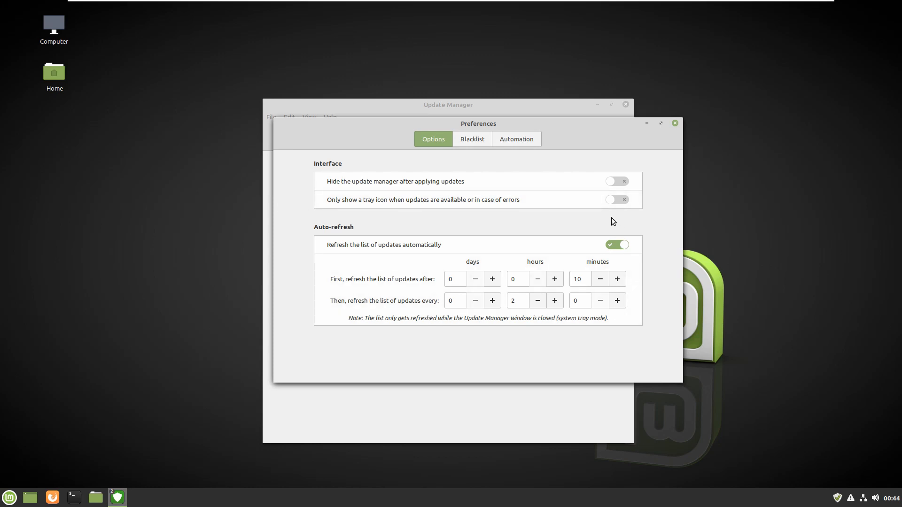
{"action": "left_click", "coordinate": [675, 124]}
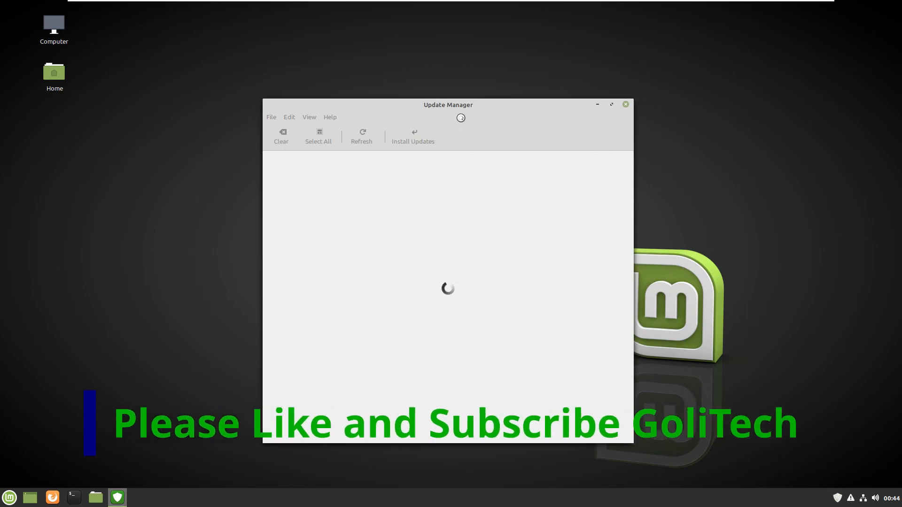
{"action": "left_click_drag", "start_coordinate": [436, 105], "coordinate": [472, 76]}
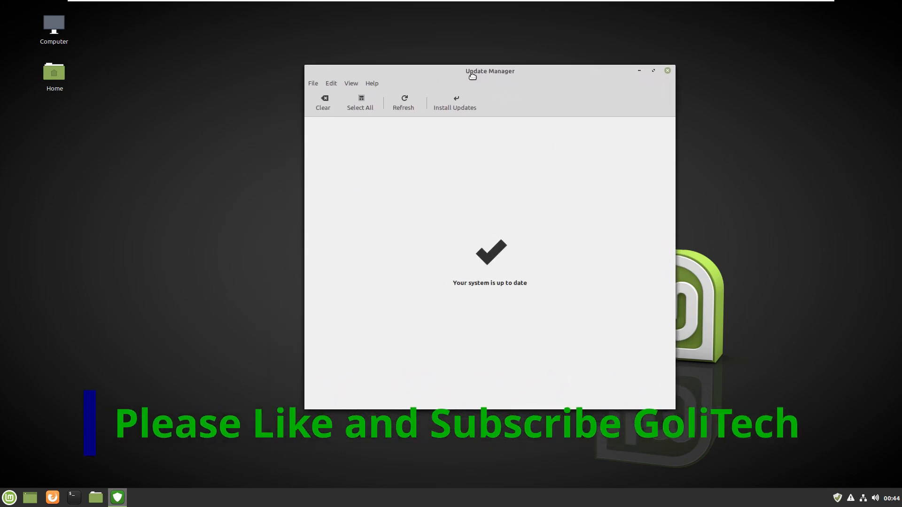